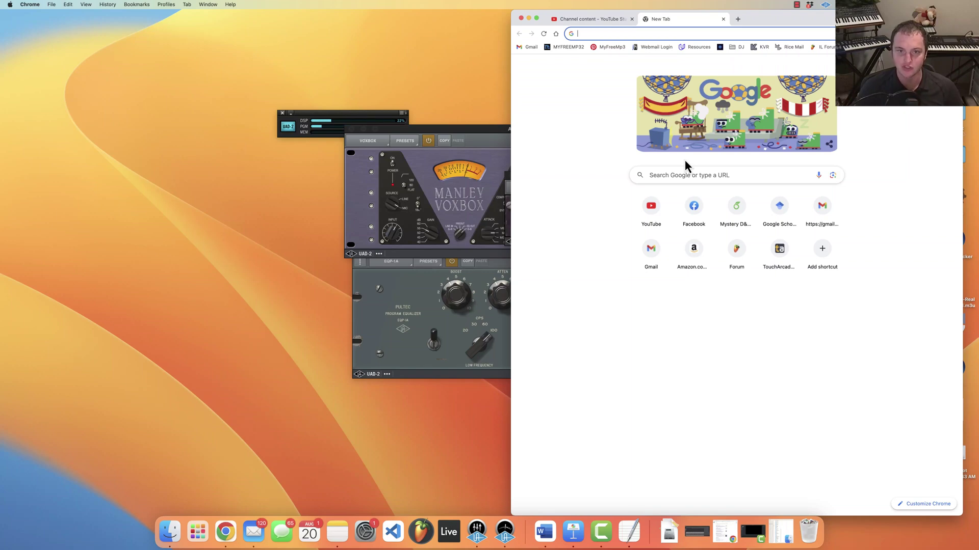
- Minimize Chrome, close Installation Instructions.rtfd, then bring Chrome back from the Dock
click(529, 19)
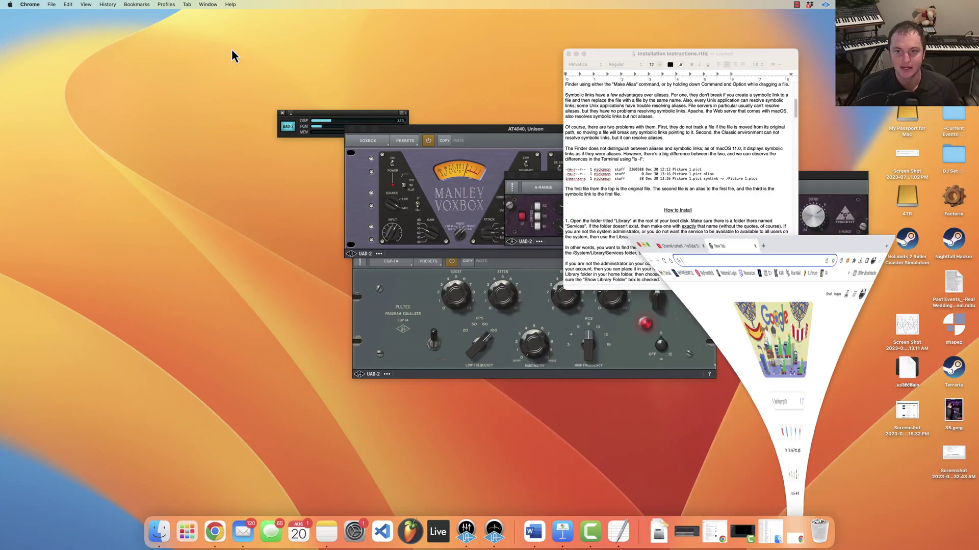
click(568, 54)
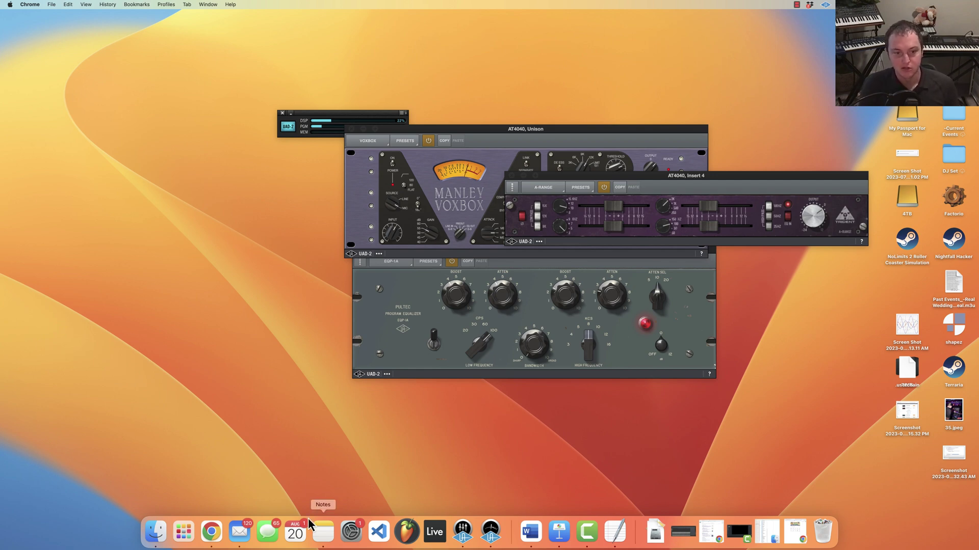
click(211, 533)
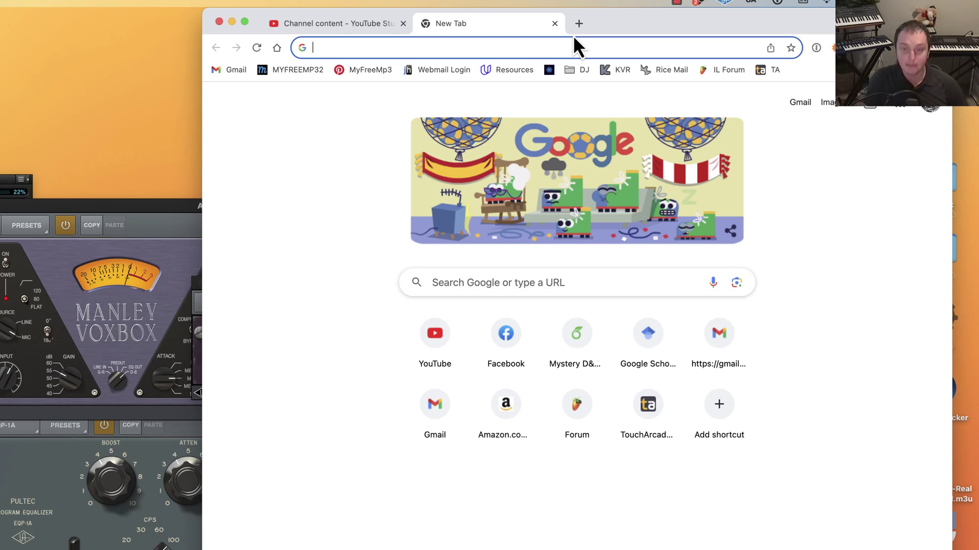
- Search Google for 'symbolic linker' and start the SymbolicLinker download from its MacUpdate page
text(symbolic c)
key(BackSpace)
text(linker)
key(Return)
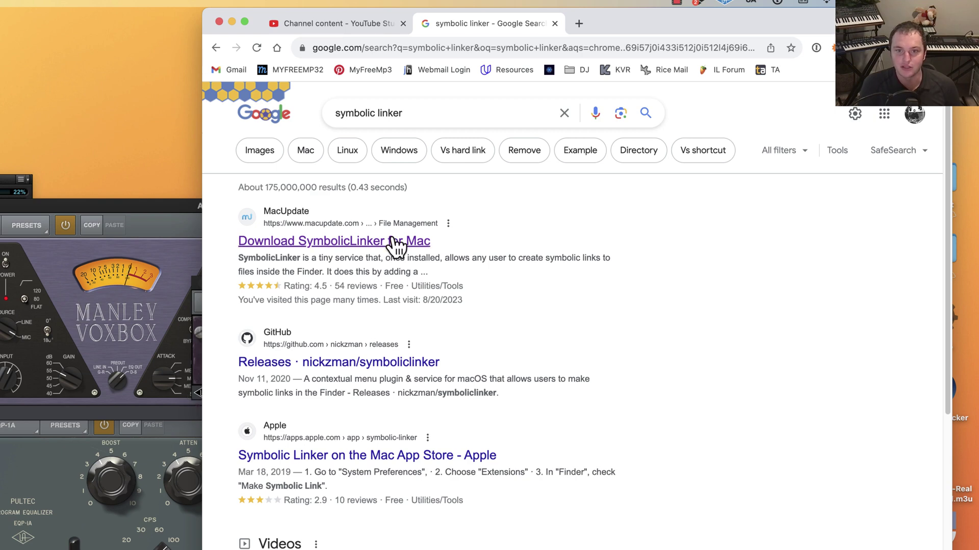
click(393, 247)
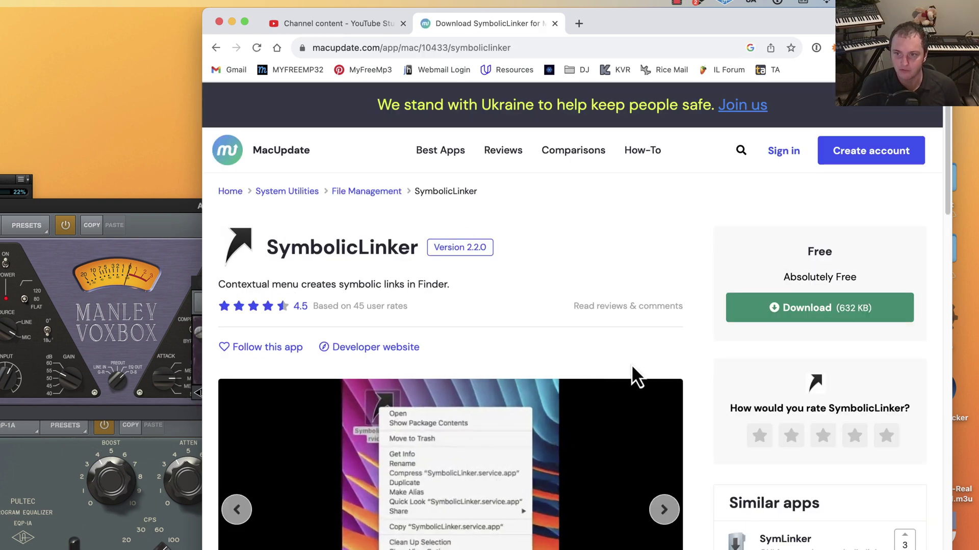
click(762, 326)
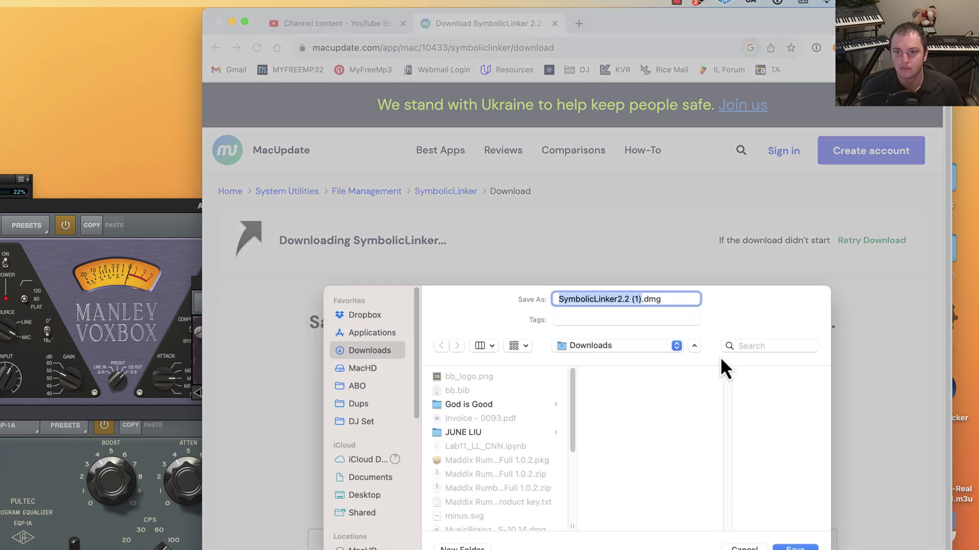
- Save the SymbolicLinker installer to Downloads and open a new Finder window on MacHD
key(Return)
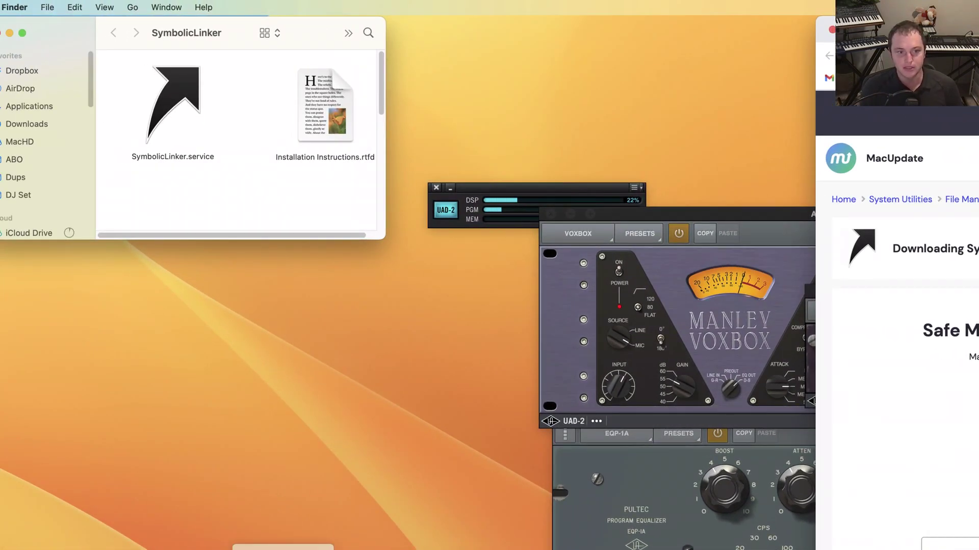
key(super+n)
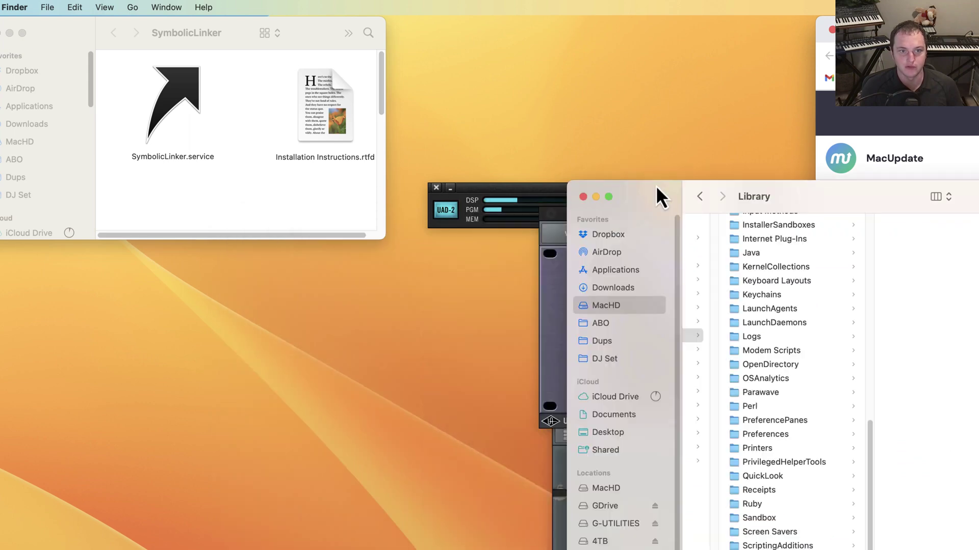
click(638, 307)
click(629, 287)
click(625, 306)
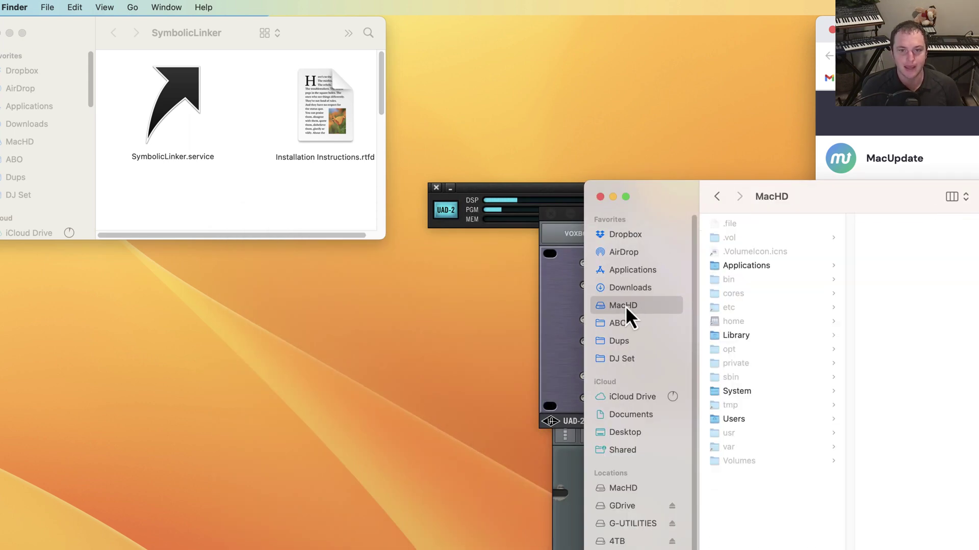
- Hide hidden system files with Cmd+Shift+. and open MacHD's Library folder
click(131, 7)
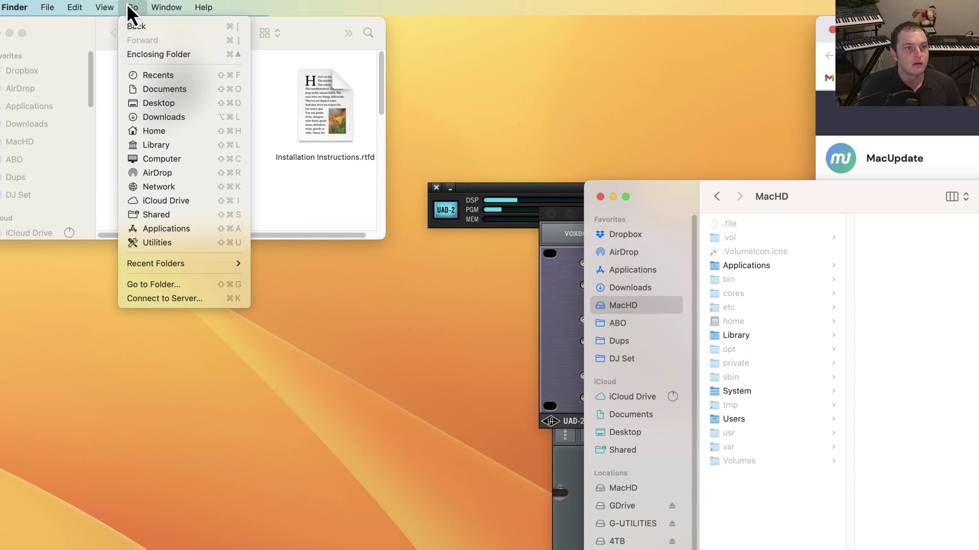
key(alt)
key(alt)
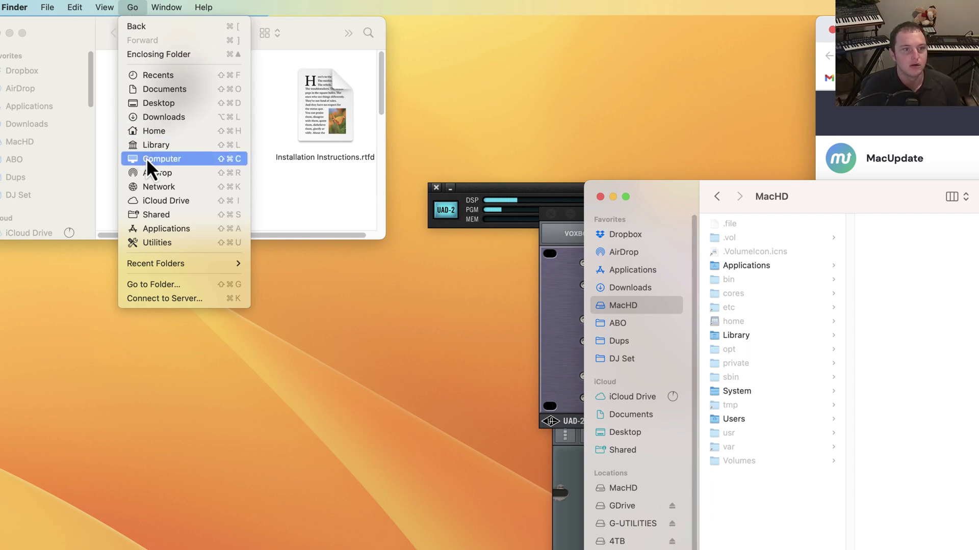
click(735, 522)
click(781, 461)
click(787, 513)
key(cmd+shift+period)
click(753, 236)
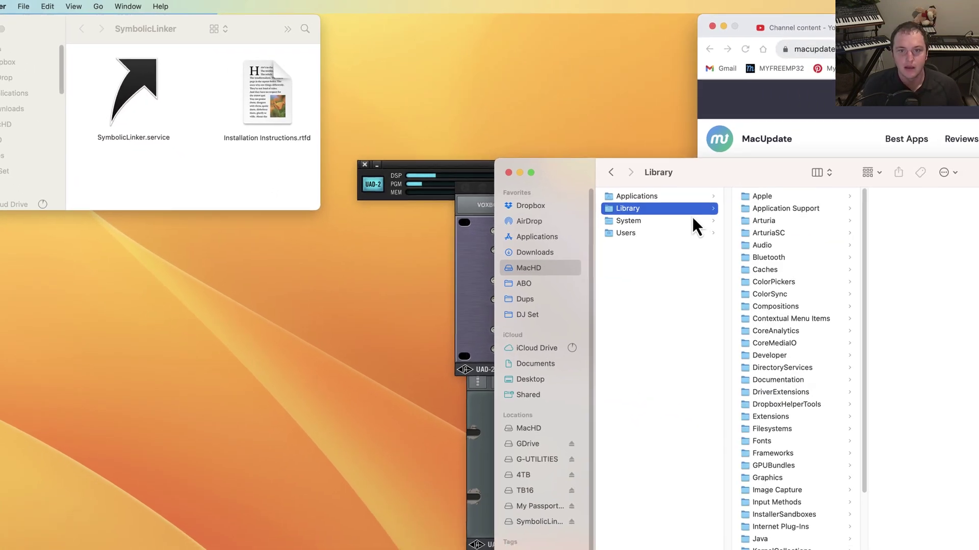
scroll(915, 543, down, 10)
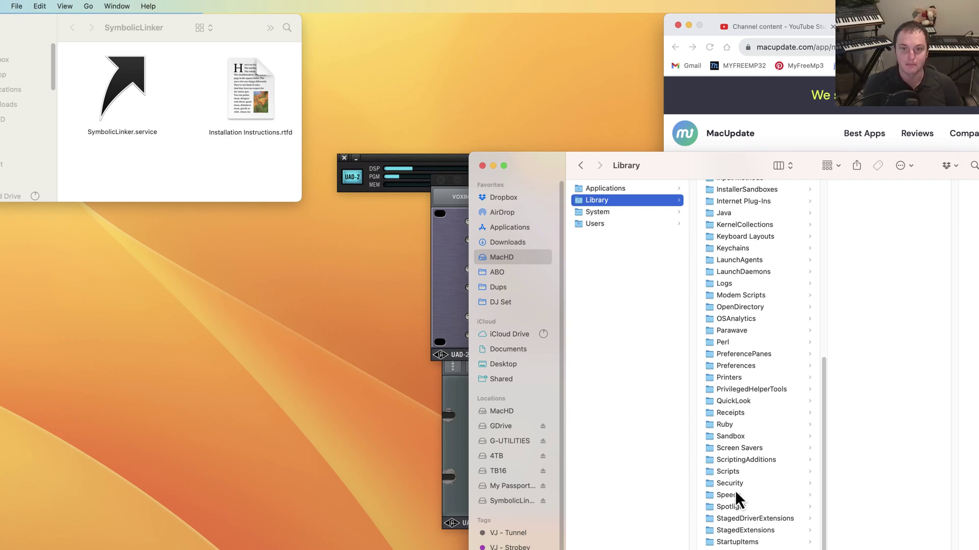
- Create a folder named Services inside Library, authorizing with the admin password
key(cmd+shift+n)
text(••••)
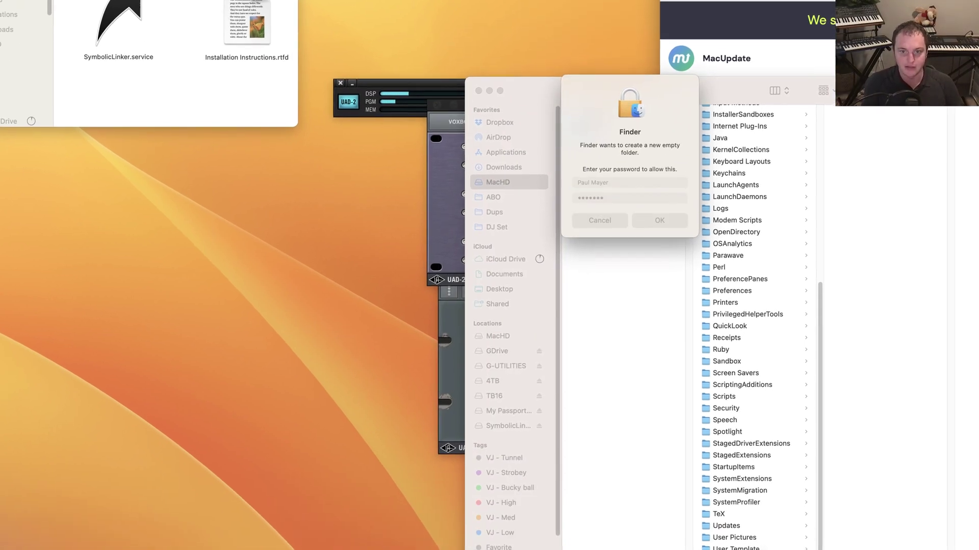
key(Return)
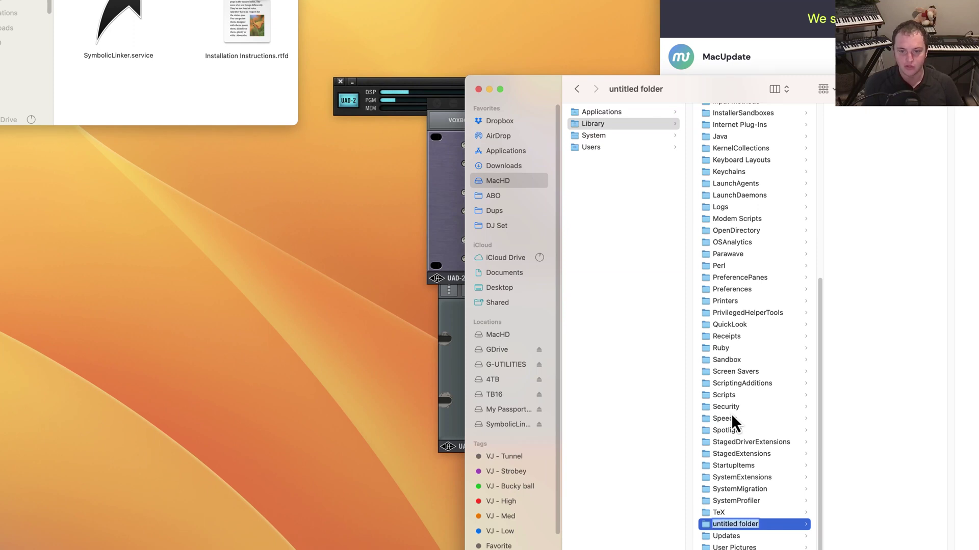
text(Services)
key(Return)
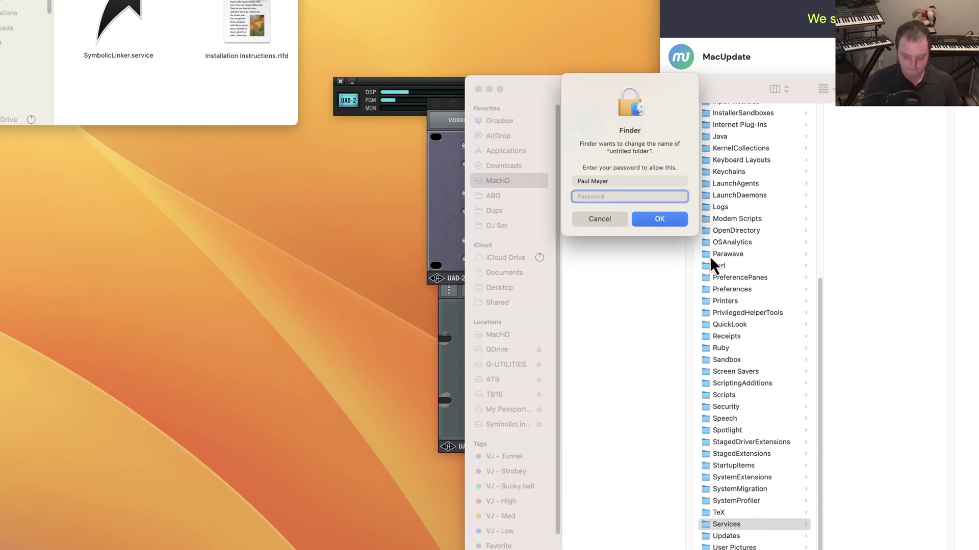
text(•••••••)
key(Return)
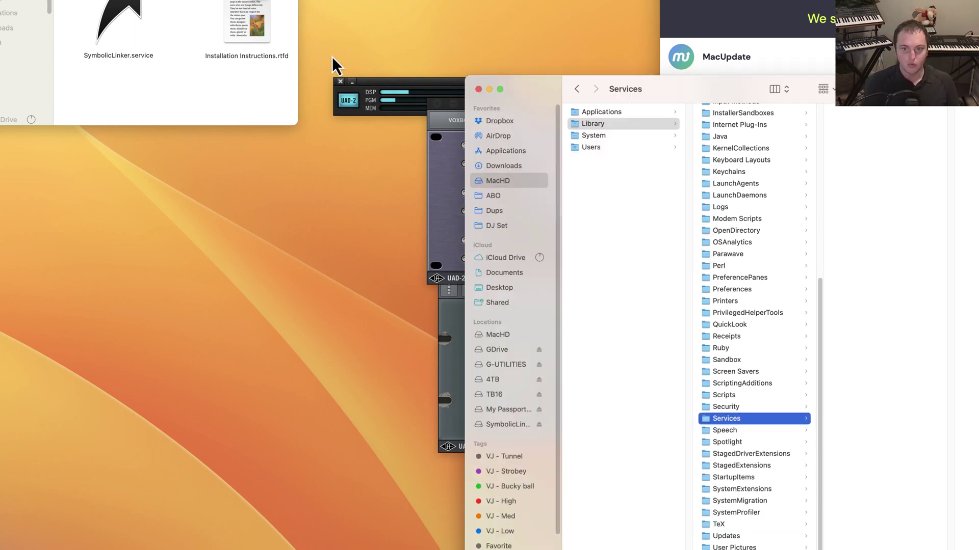
- Copy SymbolicLinker.service from the disk image into the Services folder
click(123, 13)
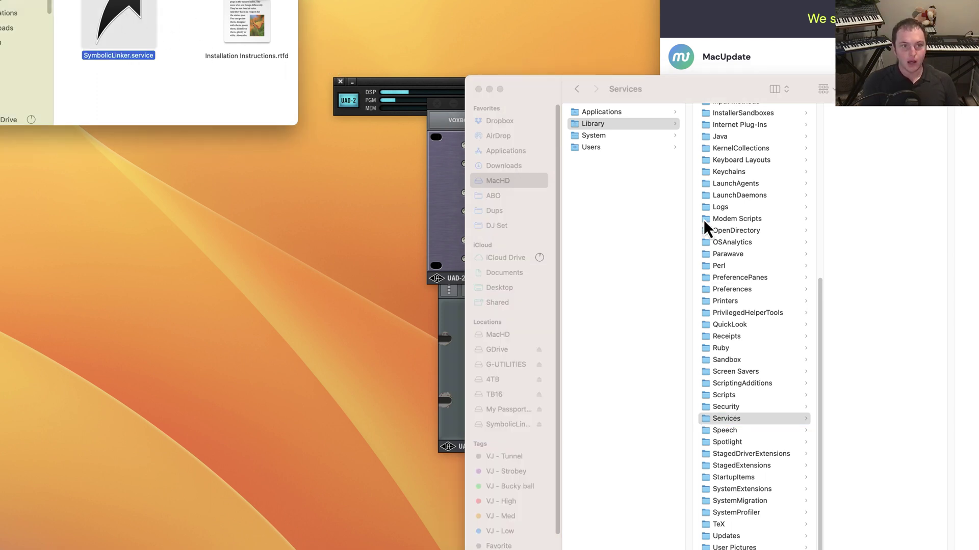
click(903, 304)
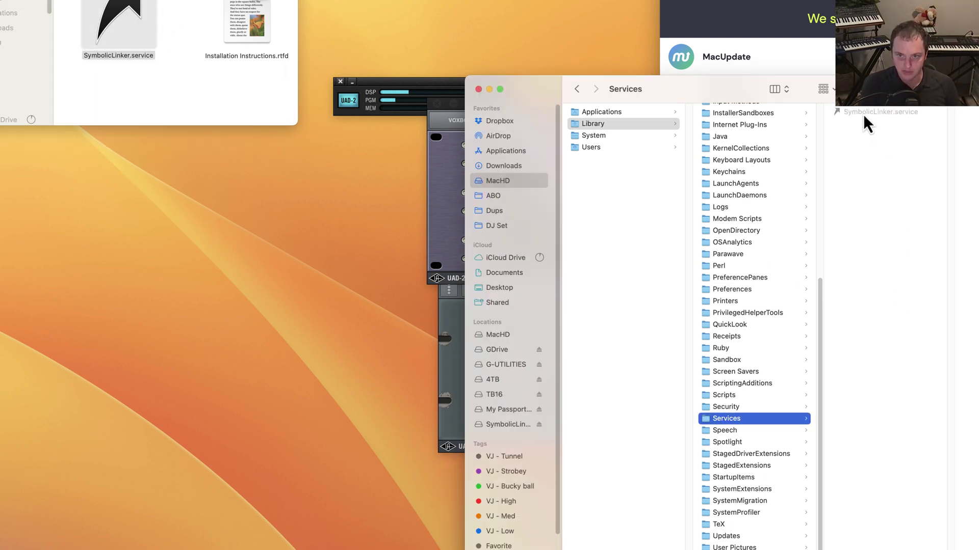
key(super+v)
- Open the installed SymbolicLinker.service and run Services > Make Symbolic Link on it
double_click(873, 113)
click(678, 210)
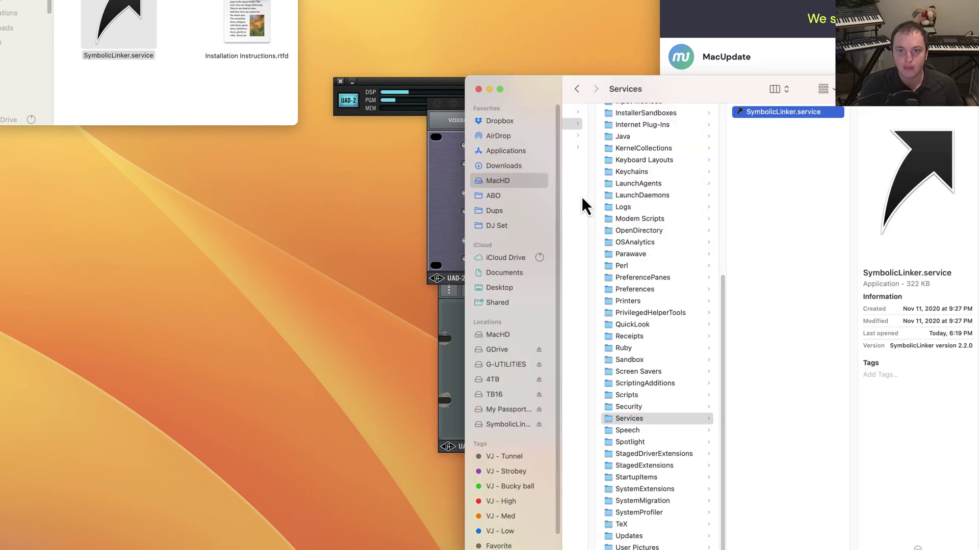
right_click(770, 112)
mouse_move(795, 336)
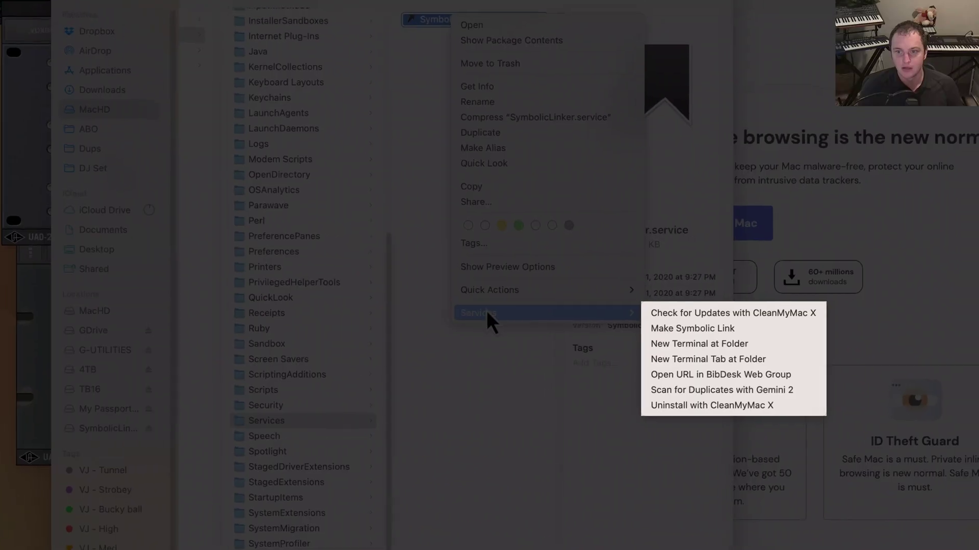
click(727, 327)
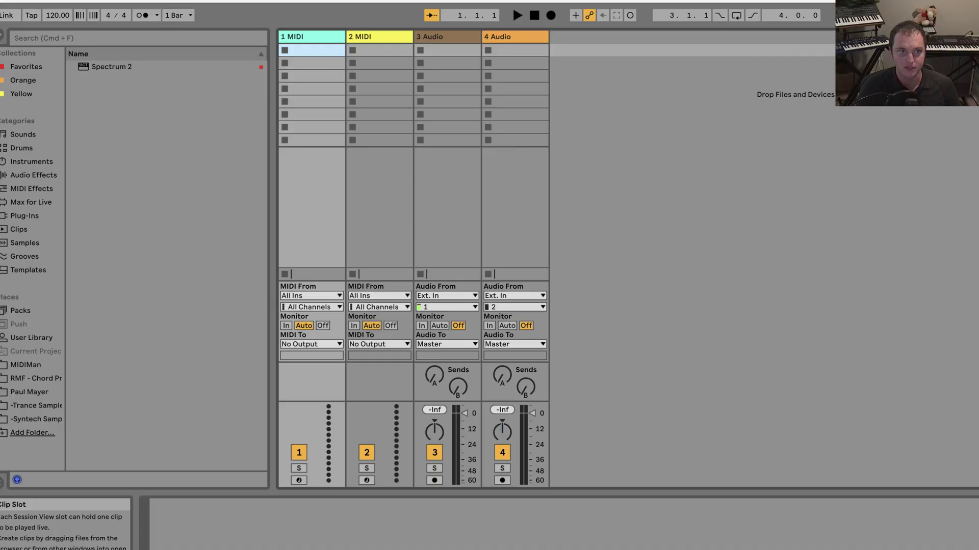
- Load Serum onto MIDI track 1 and choose Show Serum Presets Folder from its menu
click(33, 175)
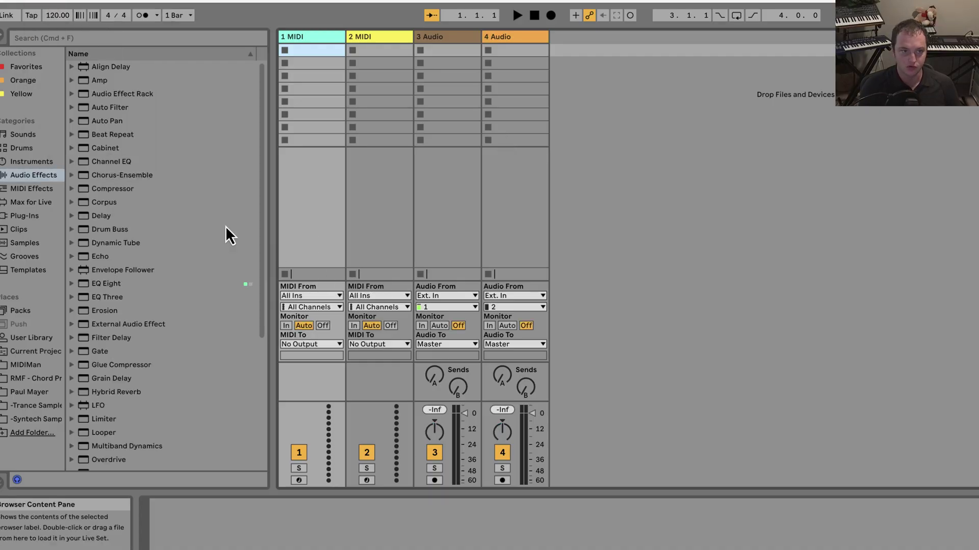
key(super+f)
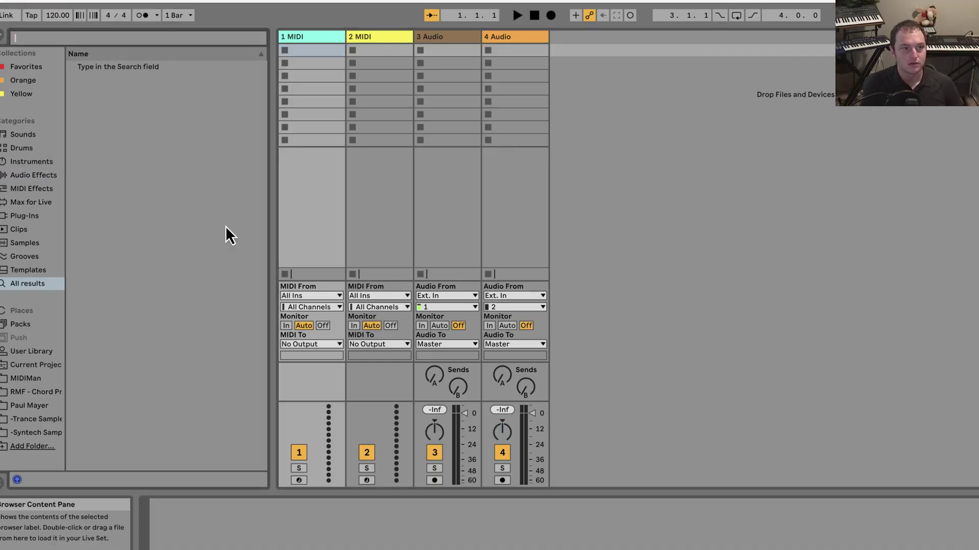
text(Serum)
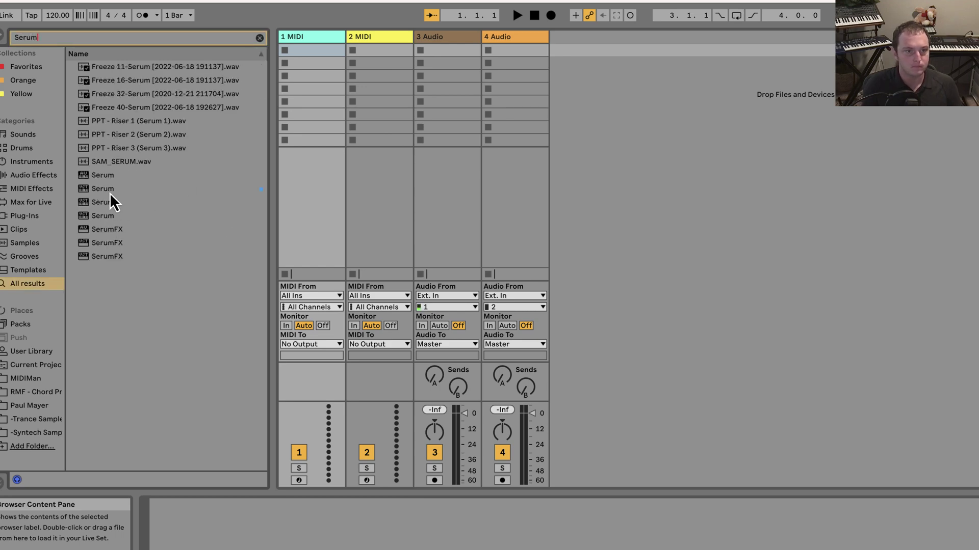
drag(110, 193, 350, 201)
click(397, 29)
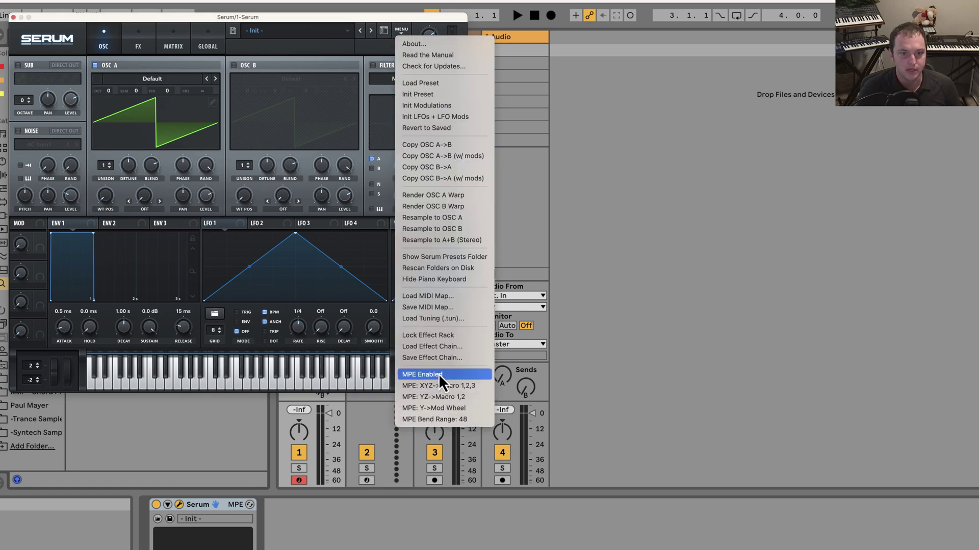
click(456, 258)
- Arrange the Serum Presets window on the left and the second Finder window on the right
drag(553, 135, 432, 102)
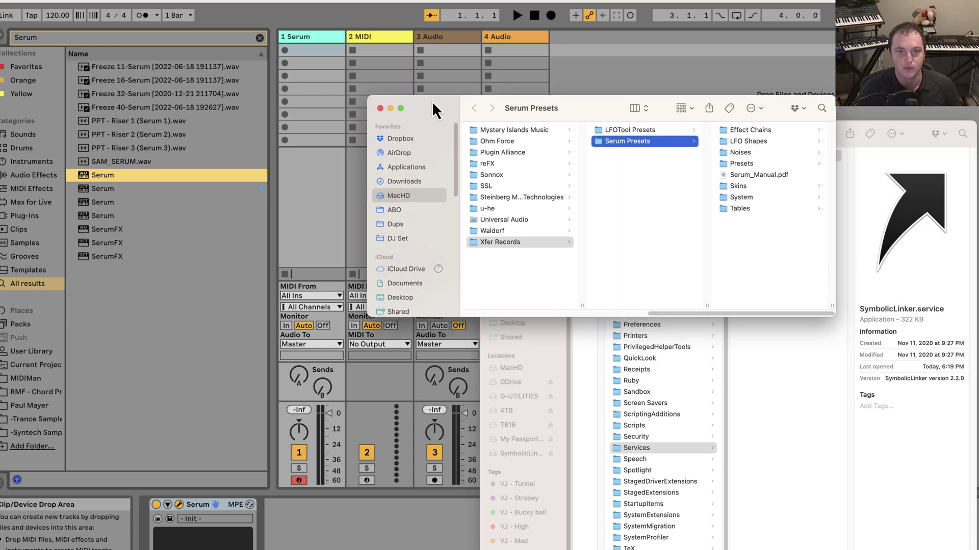
mouse_move(751, 312)
mouse_down()
mouse_move(539, 312)
mouse_move(738, 308)
mouse_up()
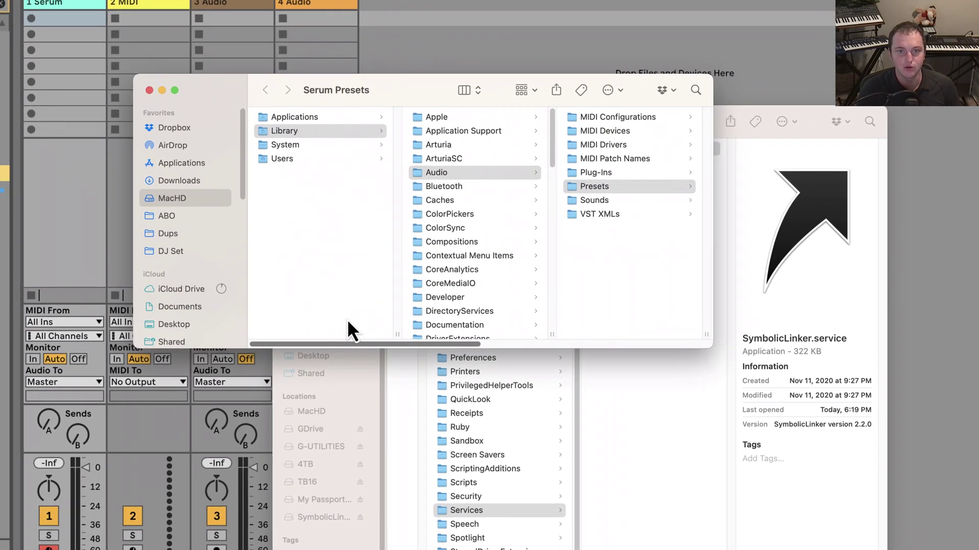
drag(593, 343, 658, 443)
click(492, 193)
click(474, 135)
click(672, 478)
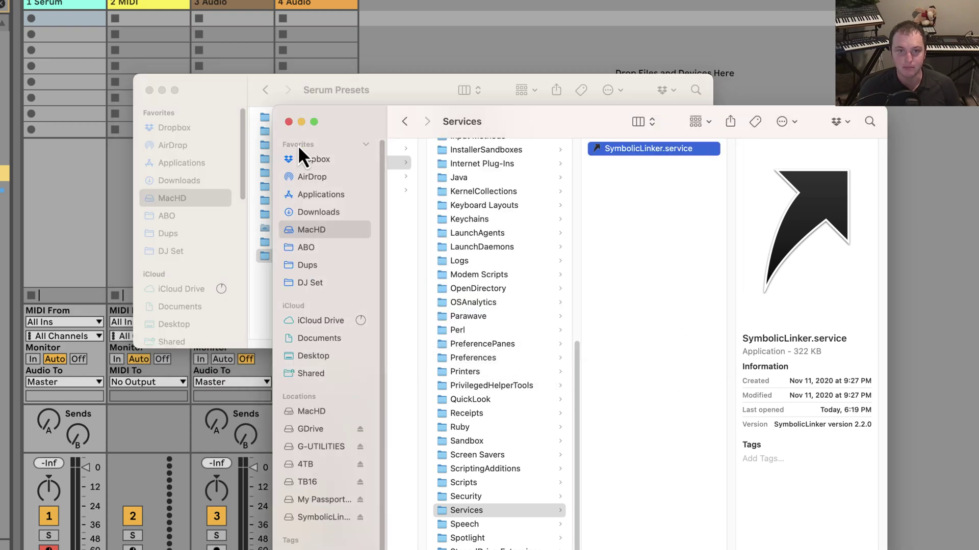
drag(310, 125, 634, 145)
drag(370, 102, 79, 99)
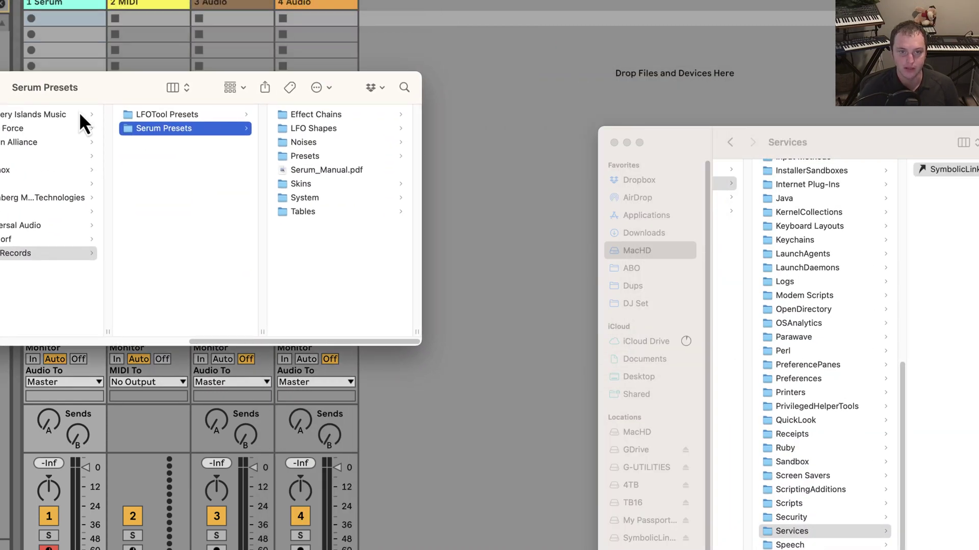
click(646, 188)
- Navigate the right window to Dropbox > -MYR > Soundbanks > Serum
click(653, 178)
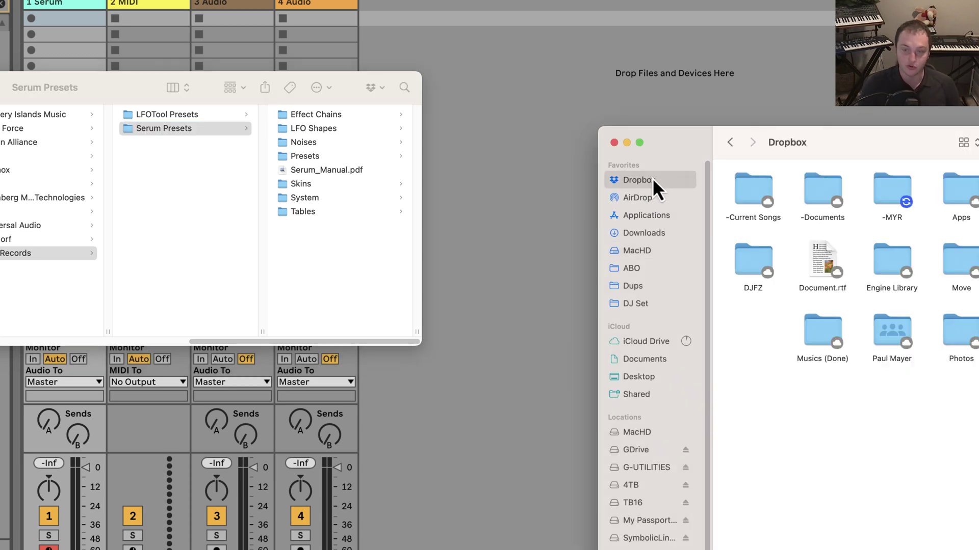
double_click(892, 190)
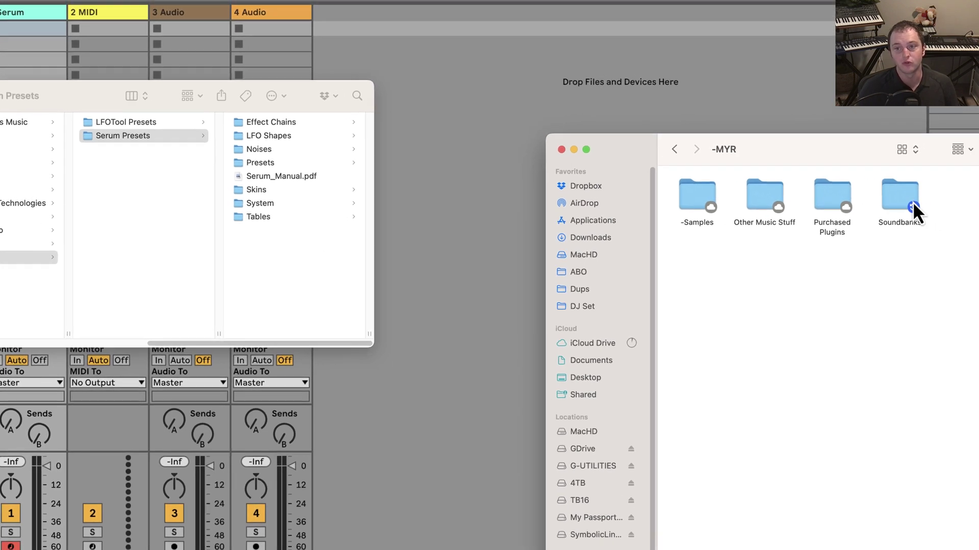
double_click(961, 191)
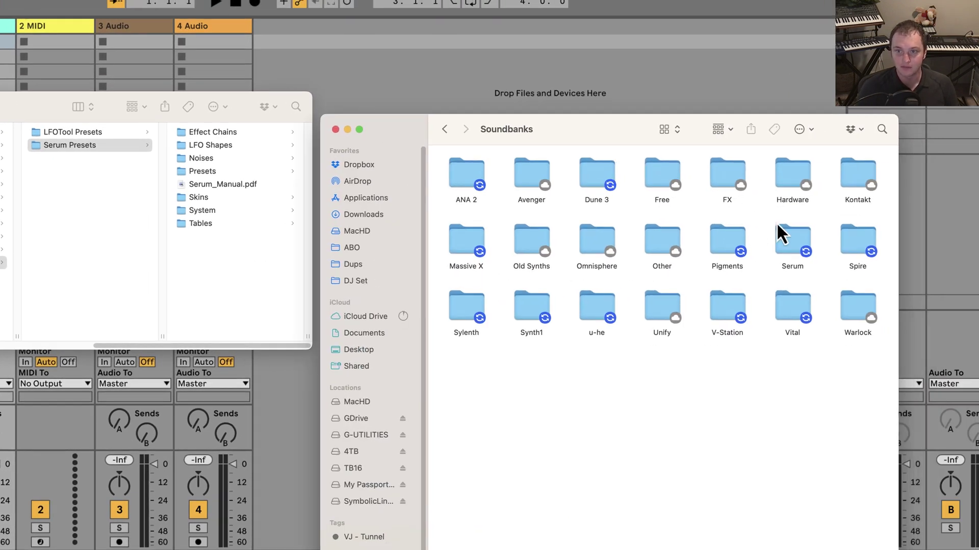
double_click(788, 239)
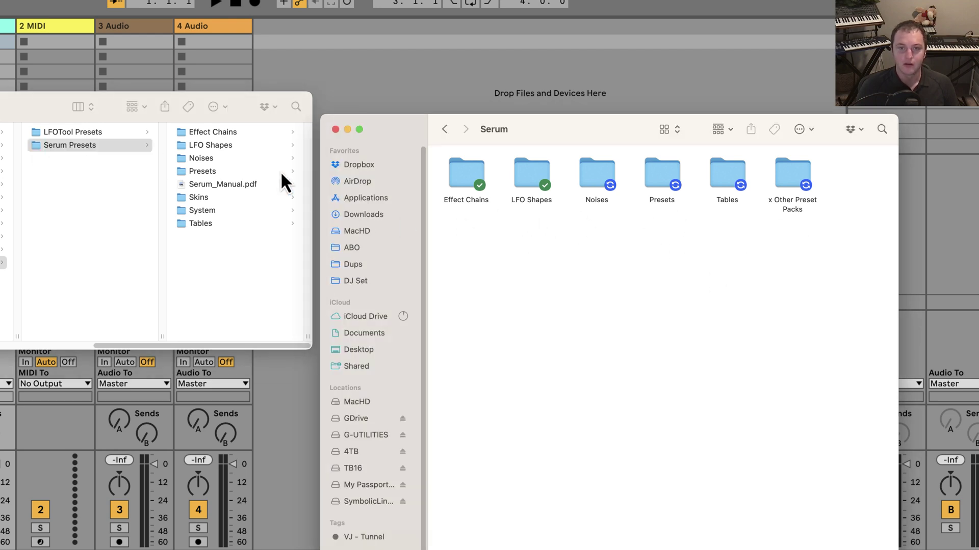
- Inspect the Dropbox Serum Presets folder's contents, then return to the Dropbox Serum folder
click(210, 130)
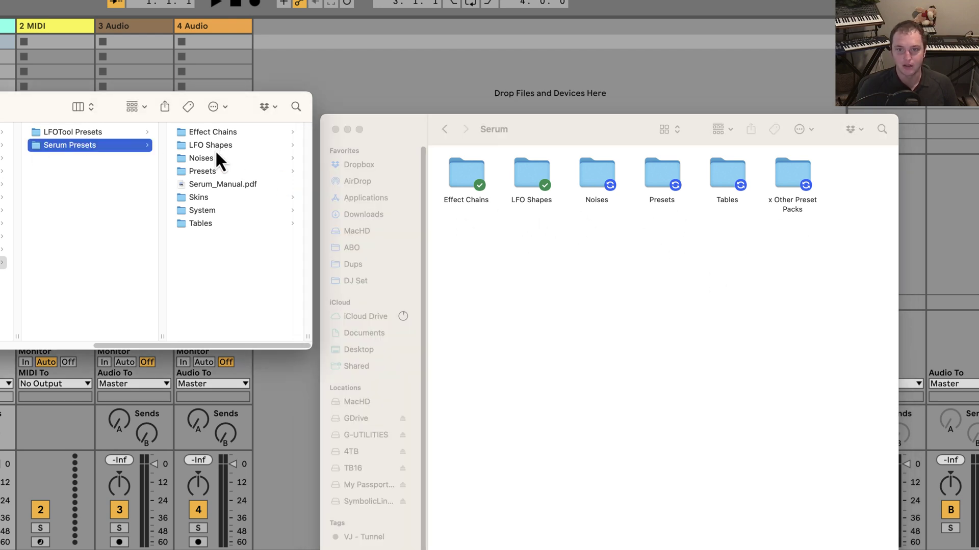
click(215, 149)
click(689, 192)
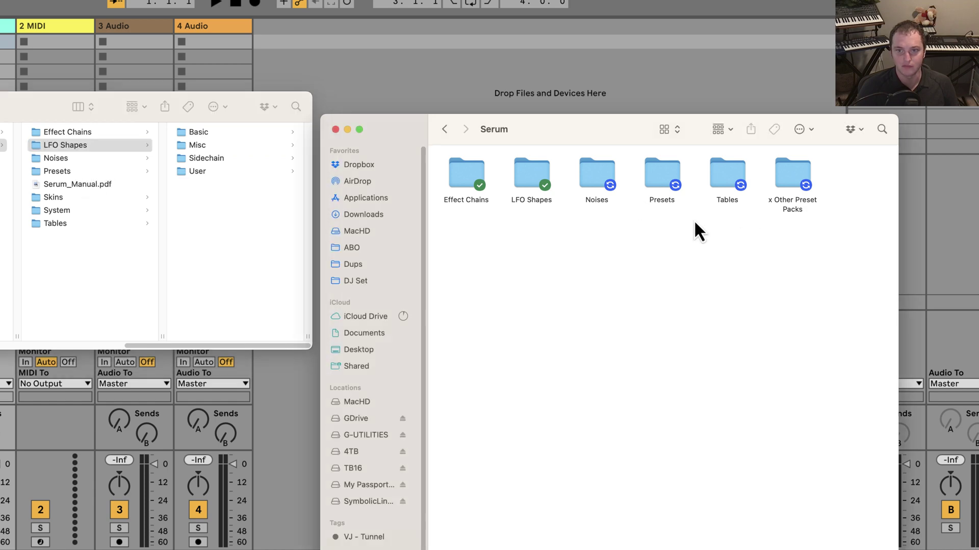
double_click(659, 179)
scroll(616, 392, down, 5)
scroll(617, 393, up, 5)
click(444, 129)
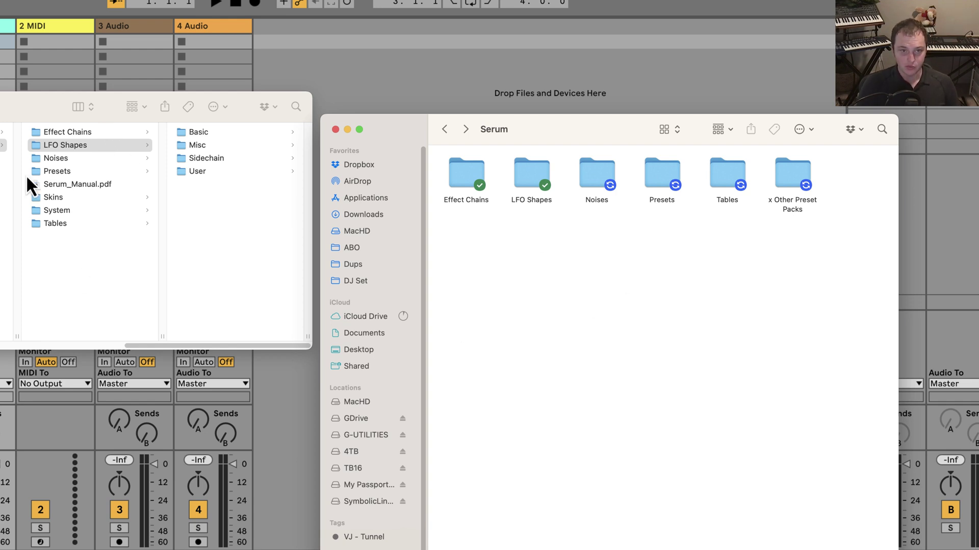
- Move Effect Chains, LFO Shapes, Noises, Presets and Tables out of the local Serum Presets folder
click(95, 142)
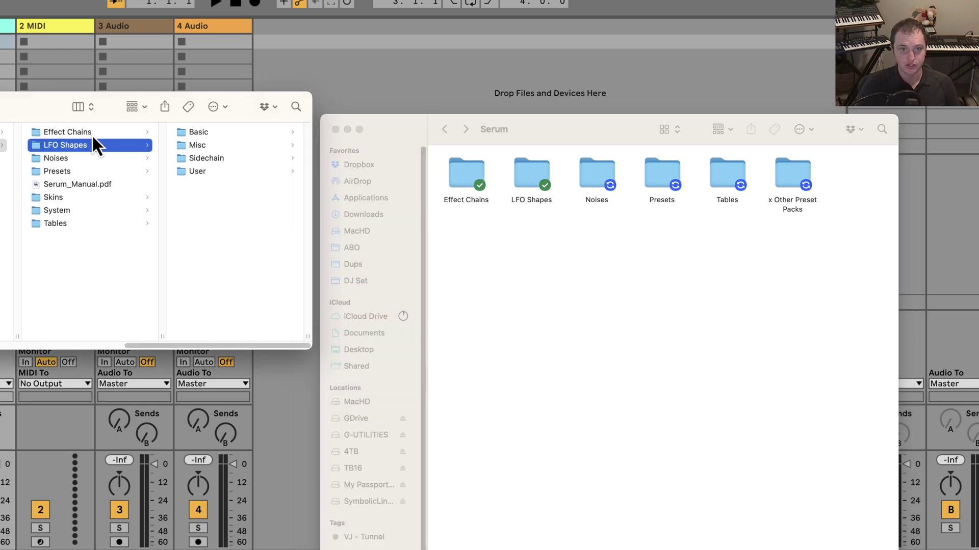
shift+click(66, 132)
shift+click(69, 159)
shift+click(72, 172)
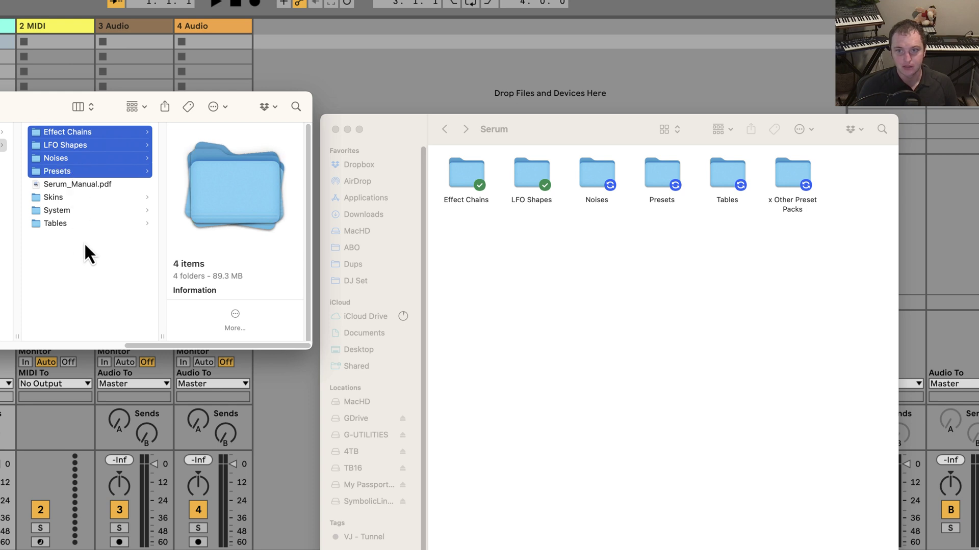
super+click(64, 224)
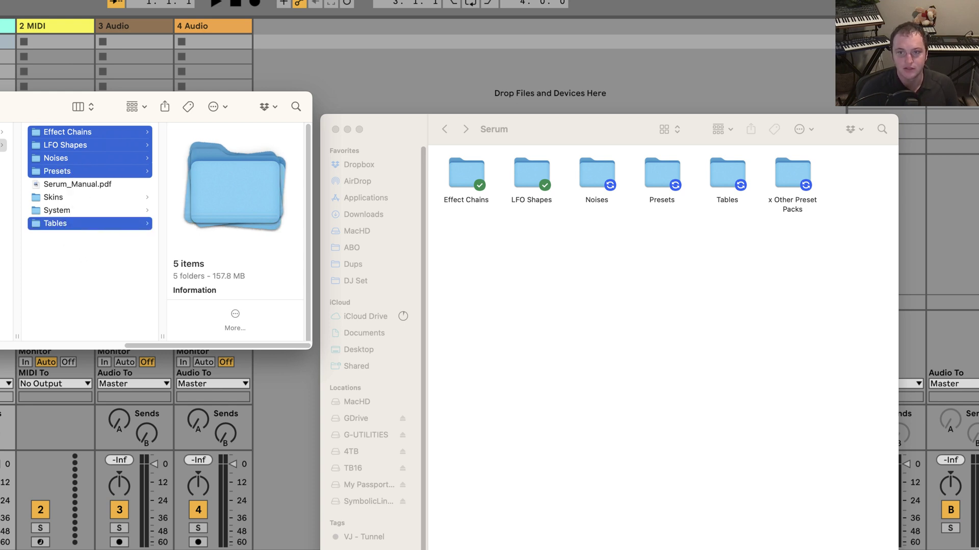
drag(65, 225, 861, 548)
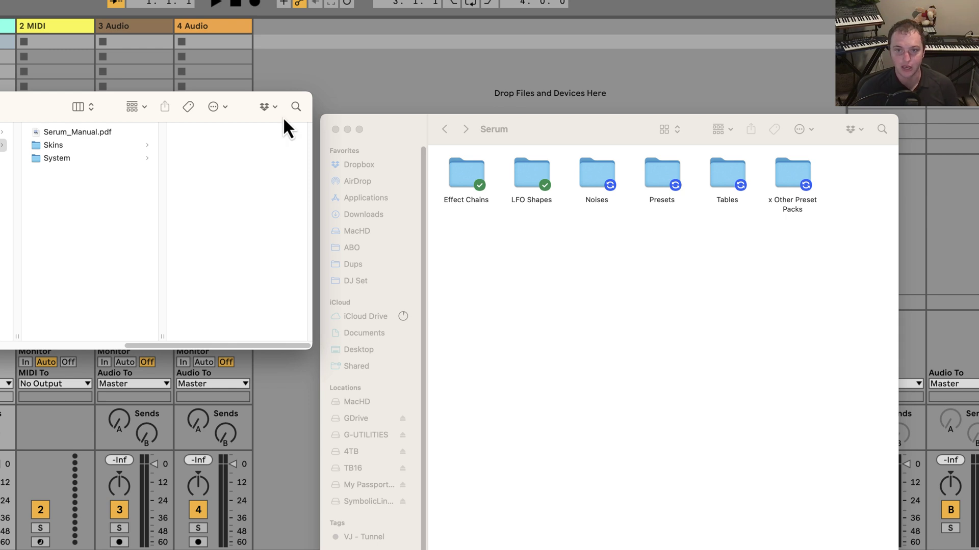
- Make a symbolic link to Effect Chains and place it below the original folders
click(540, 339)
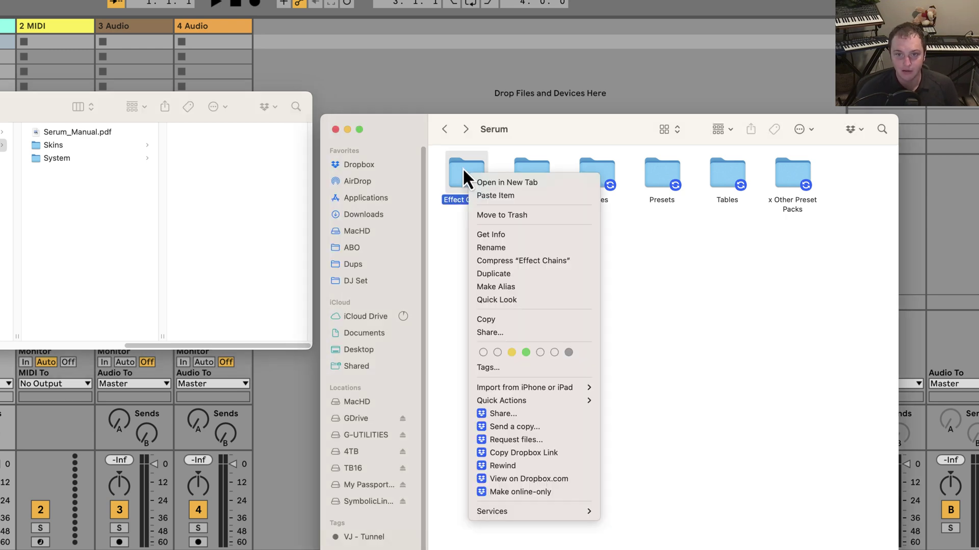
mouse_move(556, 513)
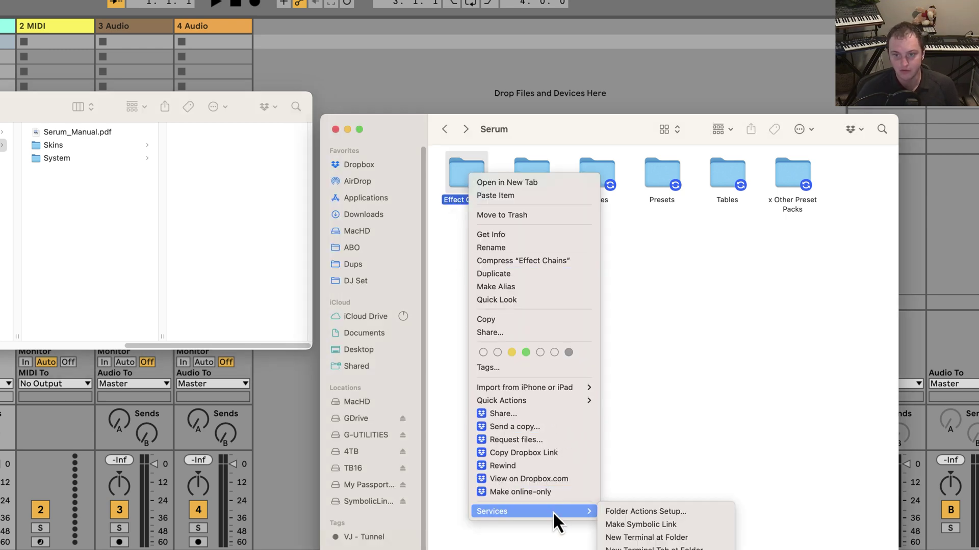
click(632, 524)
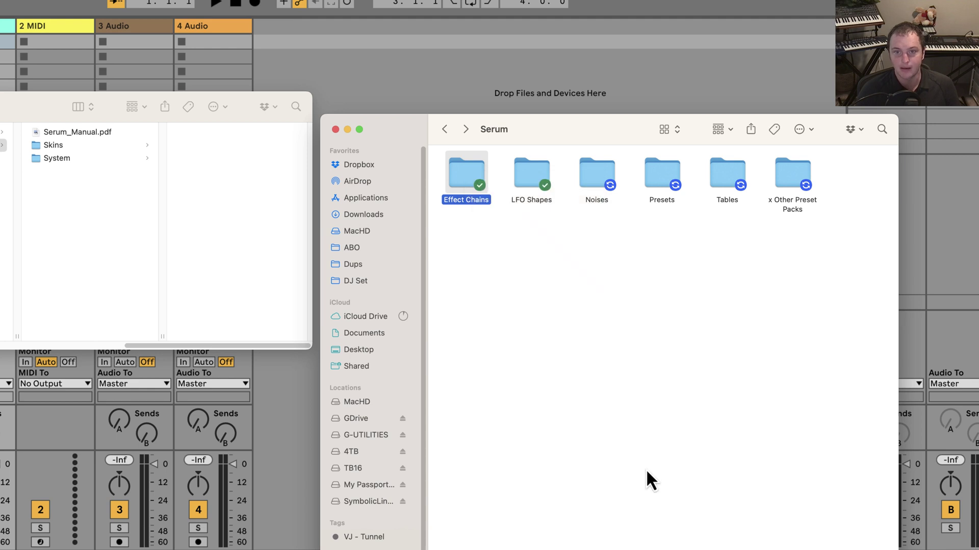
click(814, 228)
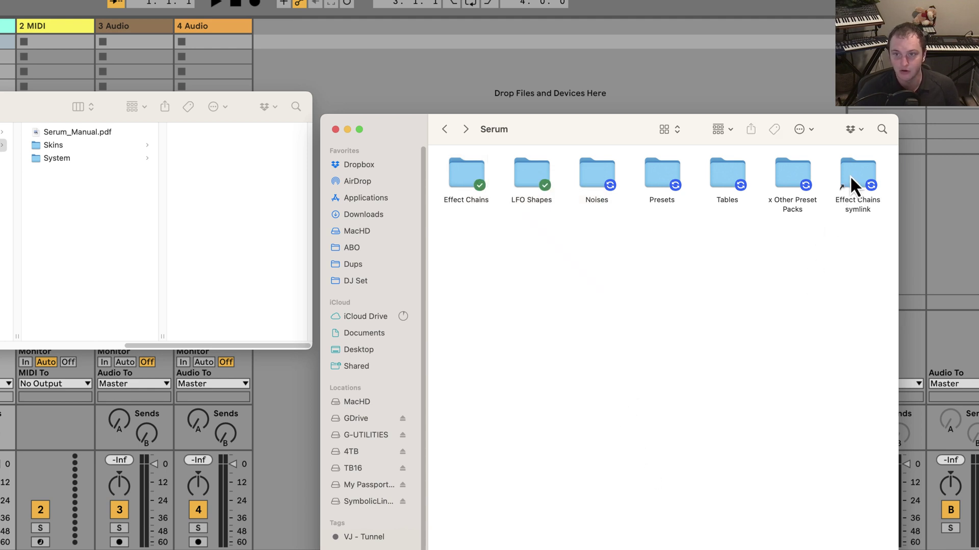
drag(849, 177, 492, 246)
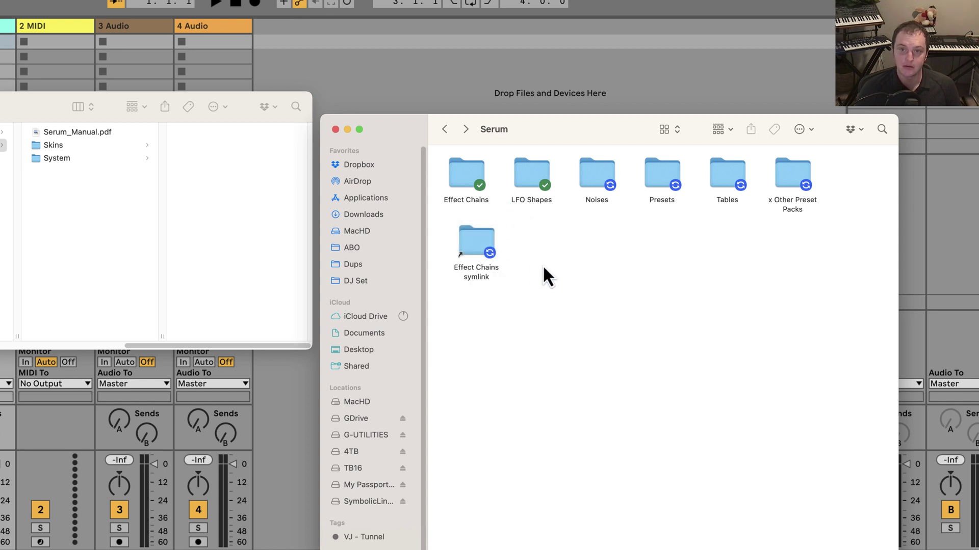
click(479, 246)
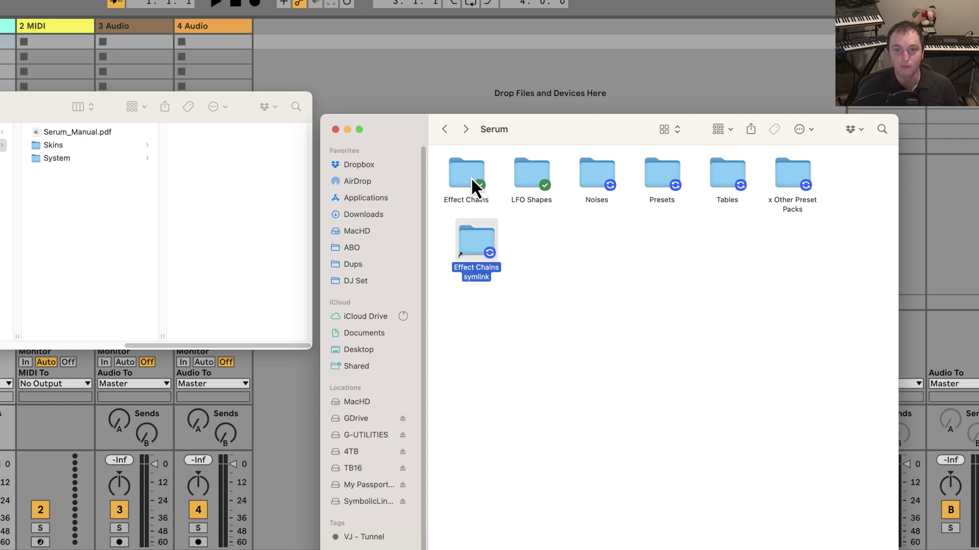
click(470, 177)
click(476, 245)
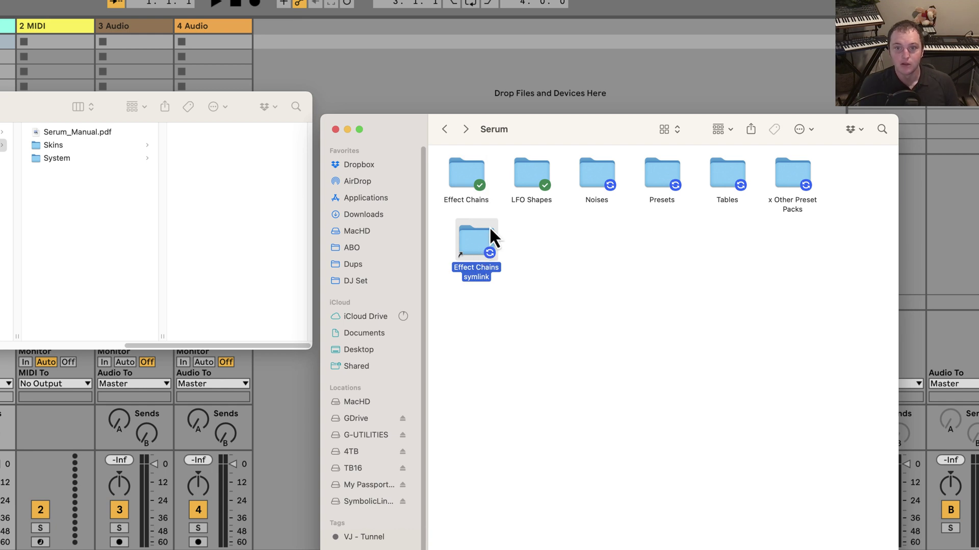
- Make symbolic links for the LFO Shapes and Noises folders
right_click(529, 178)
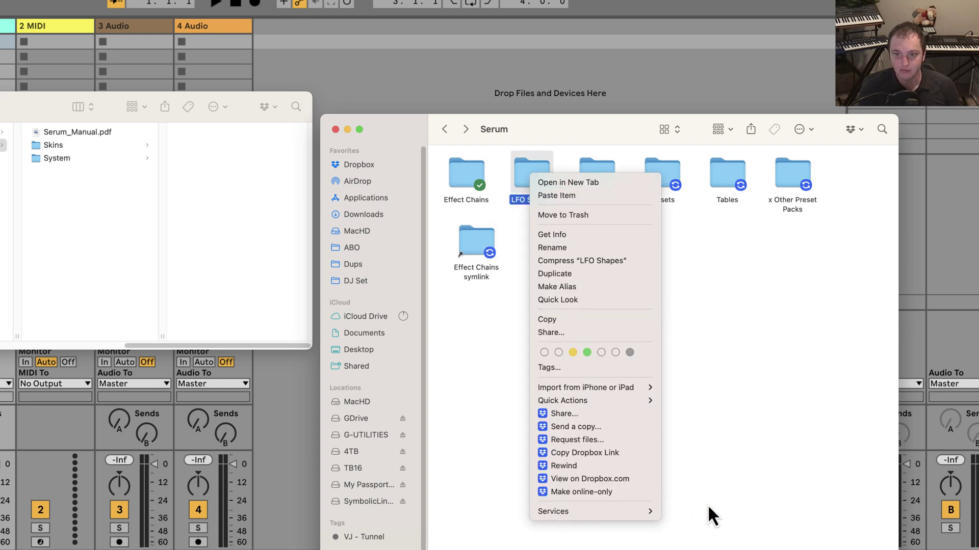
mouse_move(590, 515)
click(707, 526)
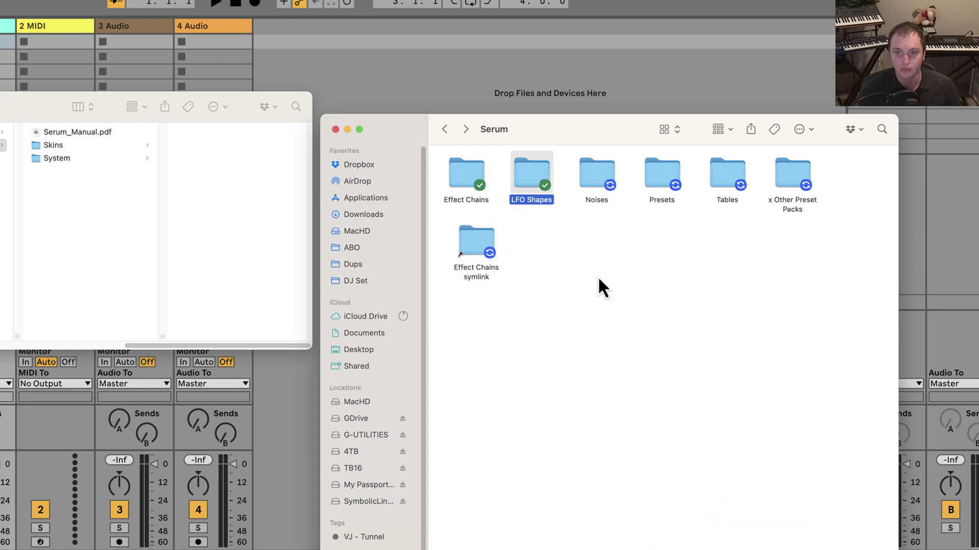
right_click(601, 178)
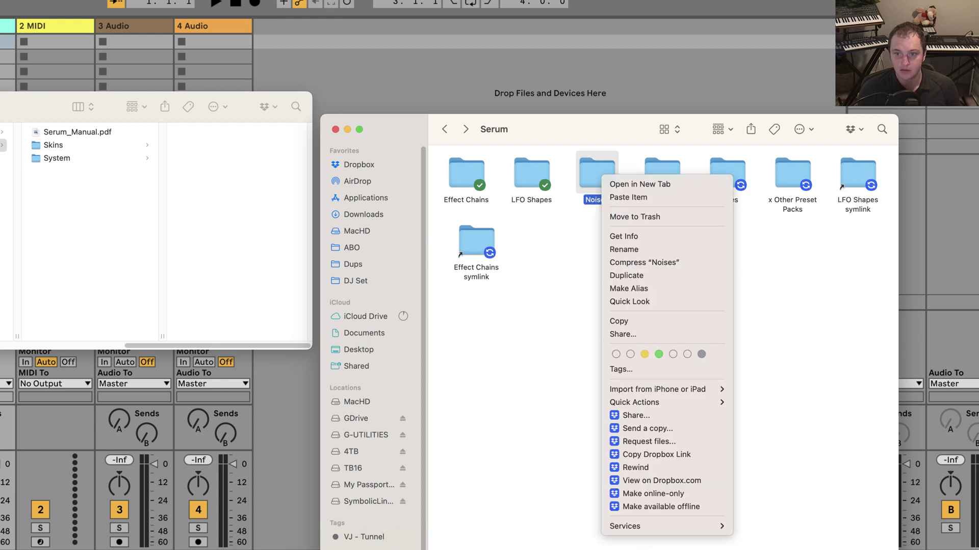
mouse_move(657, 530)
click(762, 543)
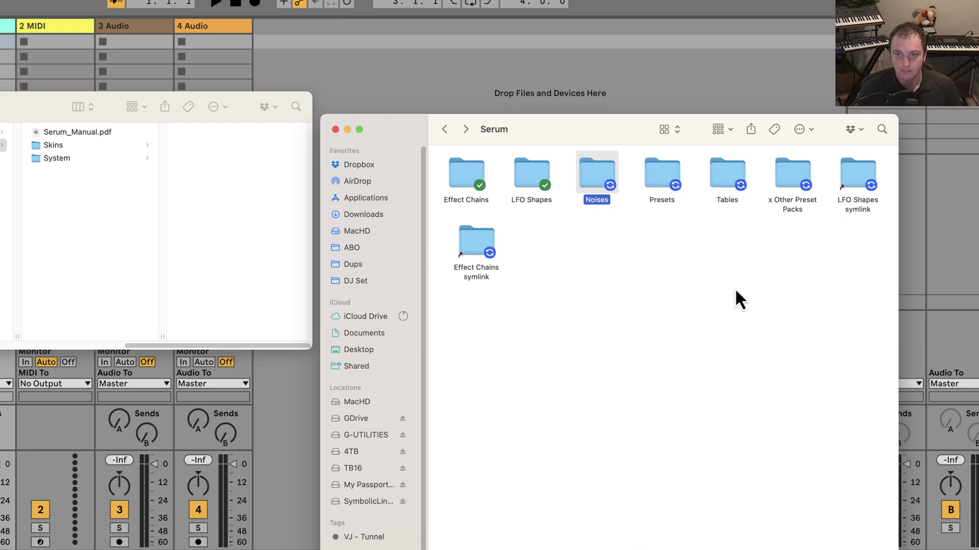
- Make symbolic links for Presets and Tables, then marquee-select the new symlinks
click(667, 201)
right_click(670, 187)
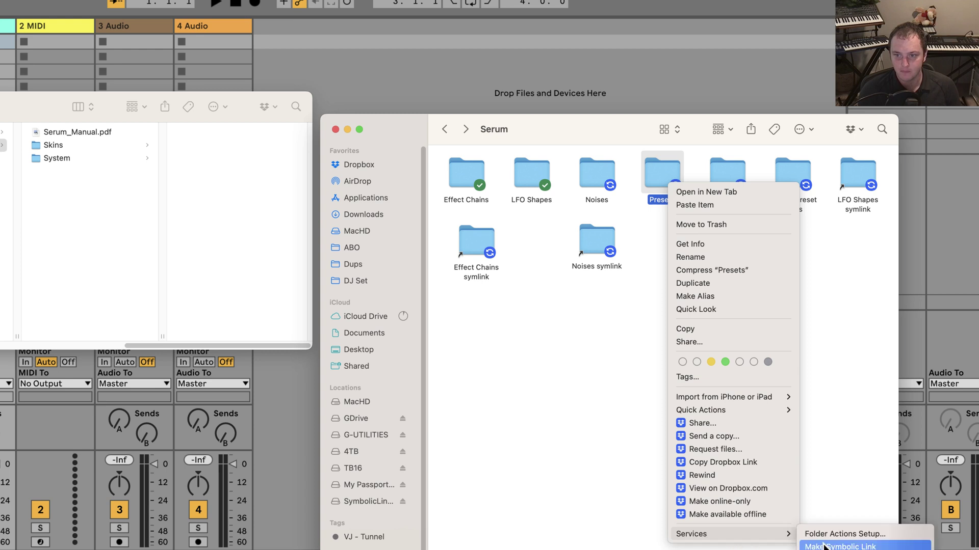
click(705, 180)
right_click(718, 179)
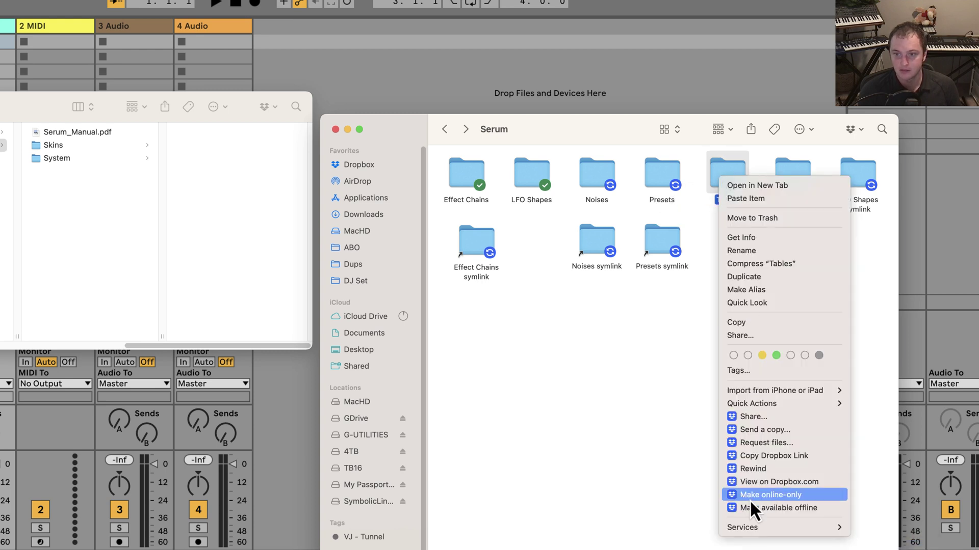
mouse_move(782, 529)
click(890, 541)
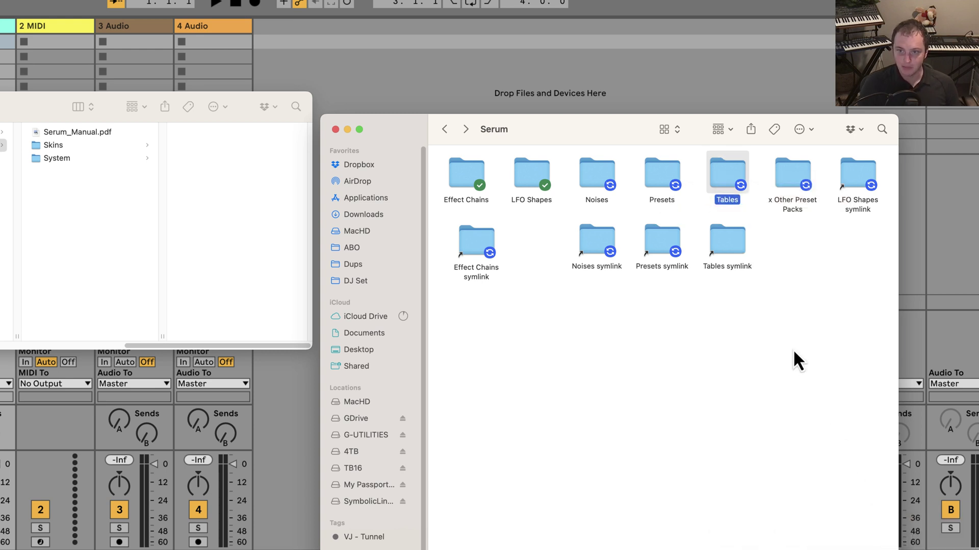
drag(782, 322, 426, 257)
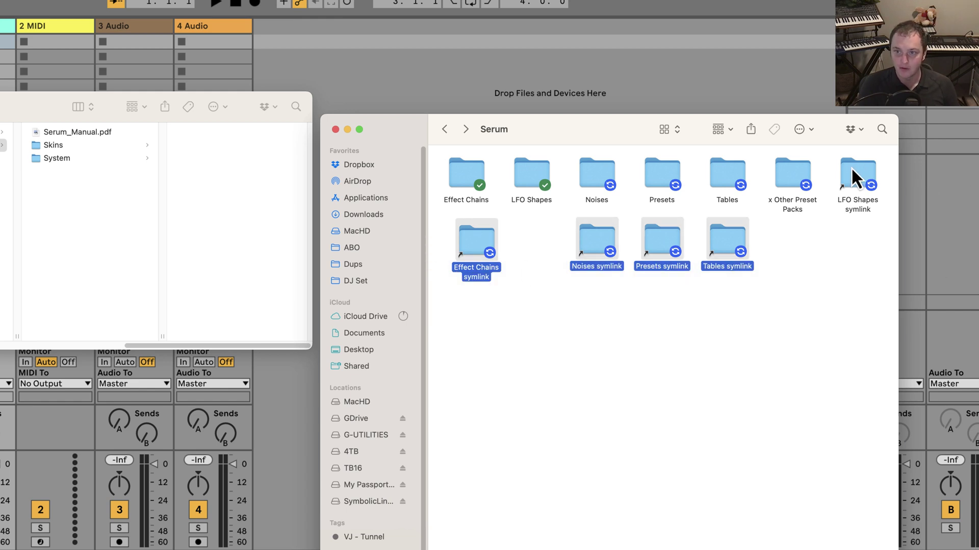
- Drag all five symlinks into the local Serum Presets folder and check the Tables symlink
super+click(866, 186)
drag(866, 186, 82, 227)
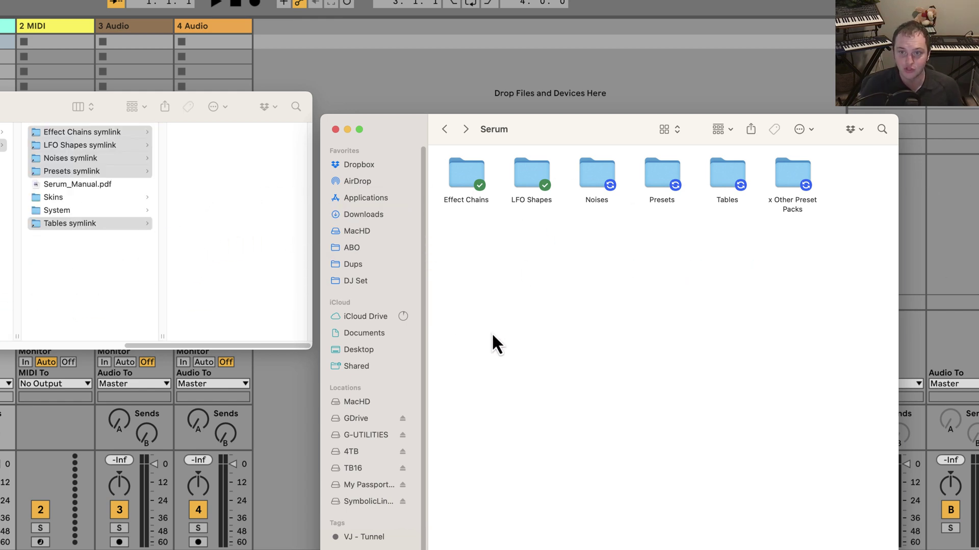
click(110, 227)
key(Up)
key(Up)
key(Down)
key(Down)
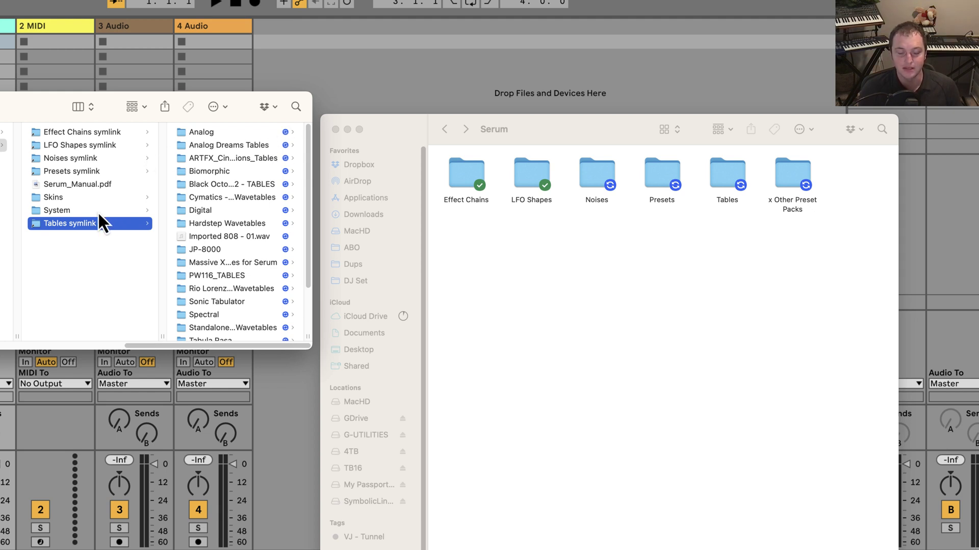
- Rename the first two symlinks to Effect Chains and LFO Shapes, dropping the ' symlink' suffix
click(87, 134)
key(Return)
key(Right)
key(BackSpace)
key(BackSpace)
key(BackSpace)
key(BackSpace)
key(BackSpace)
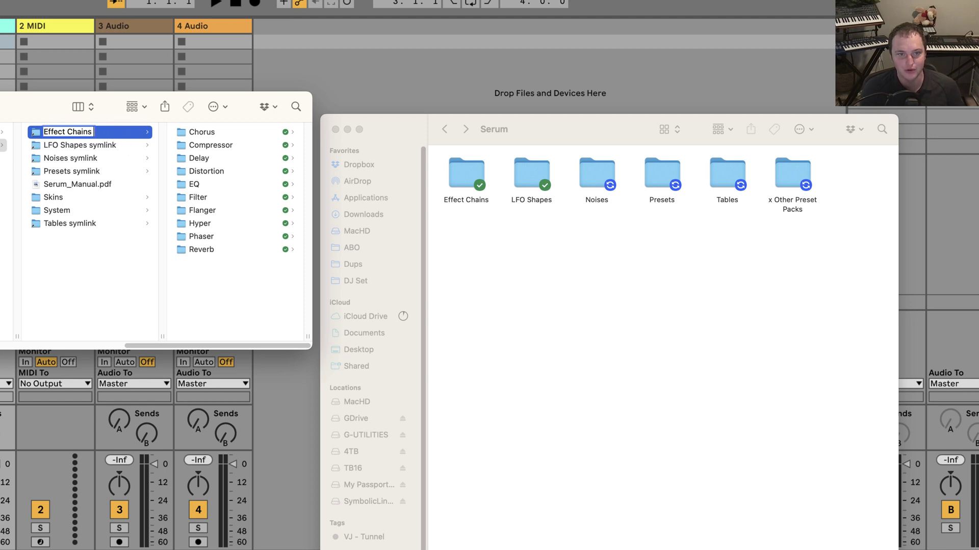
key(Return)
click(105, 147)
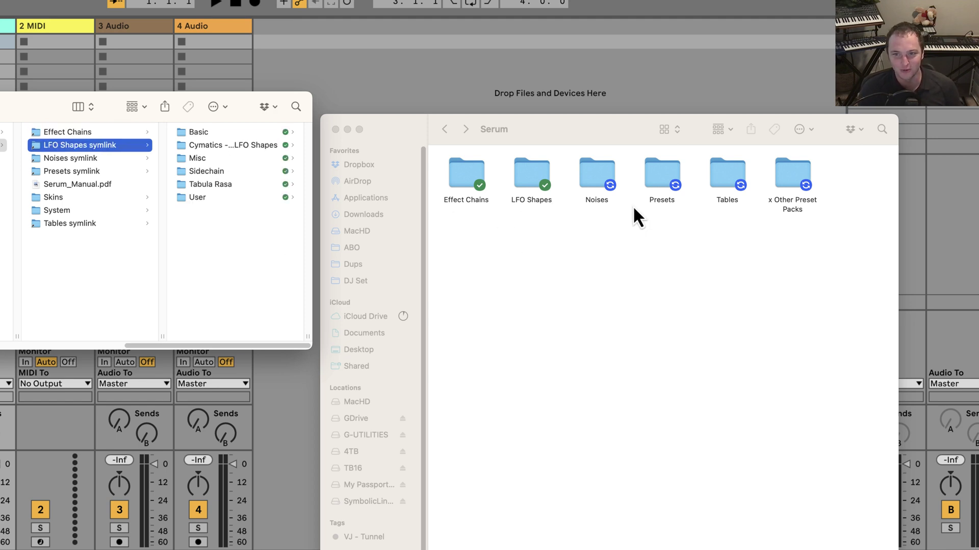
key(Return)
key(Right)
key(BackSpace)
key(BackSpace)
- Rename the Noises and Presets symlinks, removing their ' symlink' suffix
key(BackSpace)
key(BackSpace)
key(BackSpace)
key(BackSpace)
key(BackSpace)
key(Return)
click(77, 158)
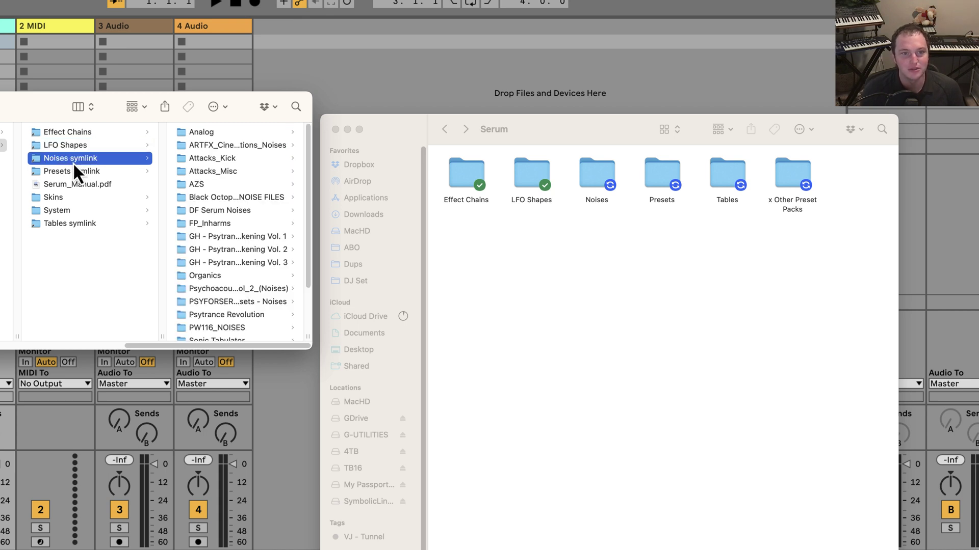
key(Return)
key(Right)
key(BackSpace)
key(BackSpace)
key(BackSpace)
key(BackSpace)
key(BackSpace)
key(BackSpace)
key(BackSpace)
key(BackSpace)
key(Return)
click(86, 184)
click(76, 172)
key(Return)
key(Right)
- Rename the Tables symlink to Tables, then switch back to Ableton Live
key(BackSpace)
key(BackSpace)
key(BackSpace)
key(BackSpace)
key(BackSpace)
key(BackSpace)
key(BackSpace)
key(BackSpace)
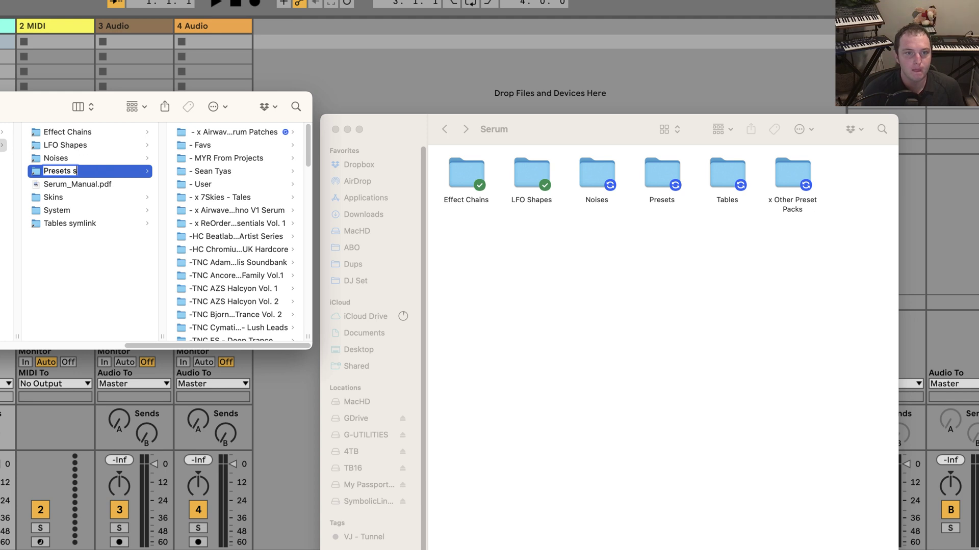
key(Return)
click(77, 224)
key(Return)
key(Right)
key(BackSpace)
key(BackSpace)
key(BackSpace)
key(BackSpace)
key(BackSpace)
key(BackSpace)
key(BackSpace)
key(BackSpace)
key(Return)
key(super+Tab)
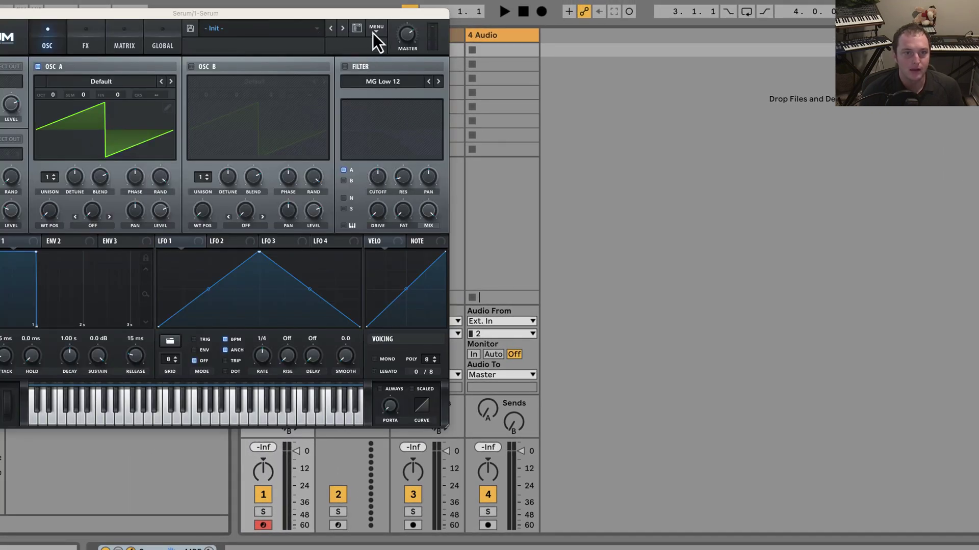
- Browse Serum's options and preset categories, then close the Serum plugin window
click(373, 33)
click(247, 30)
key(Escape)
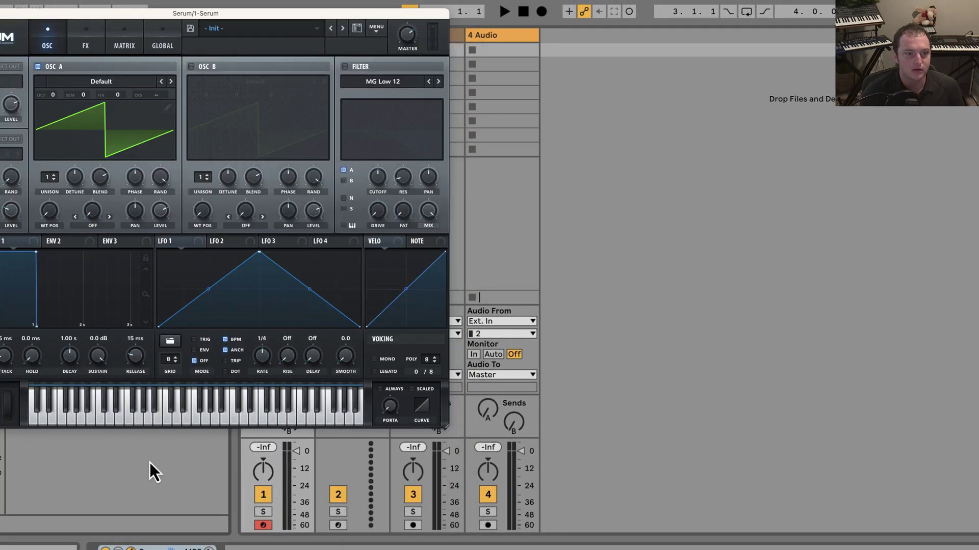
click(170, 532)
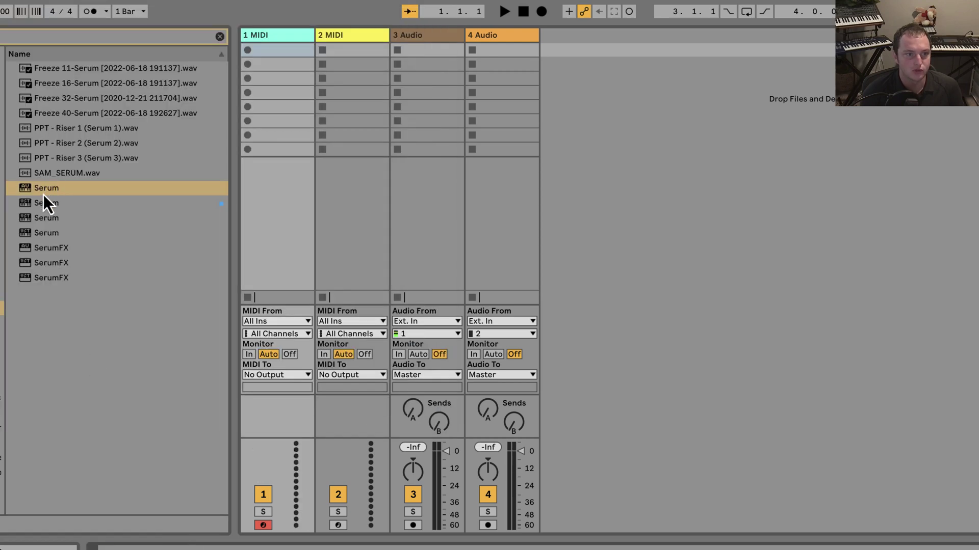
- Load Serum onto the 1 MIDI track and confirm its preset list shows the synced packs
drag(44, 202, 279, 112)
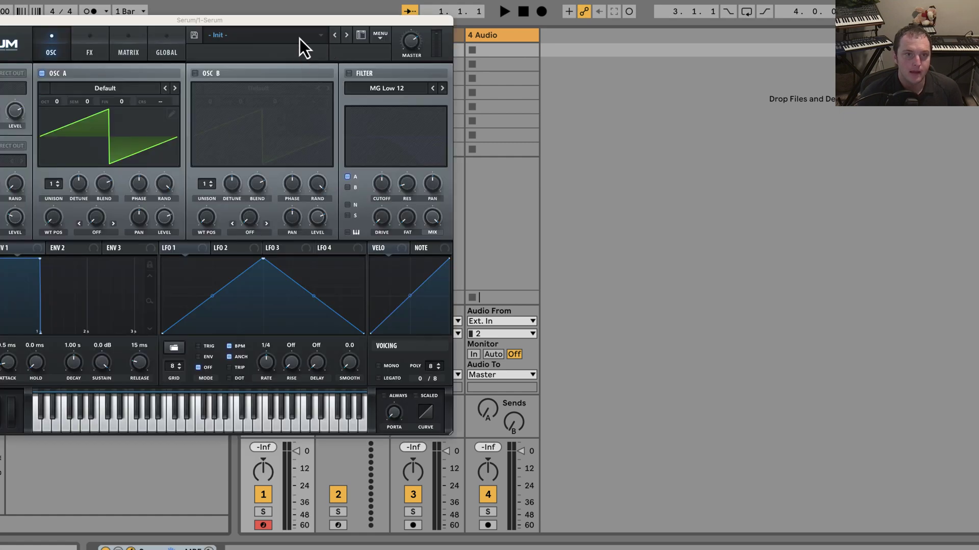
click(296, 38)
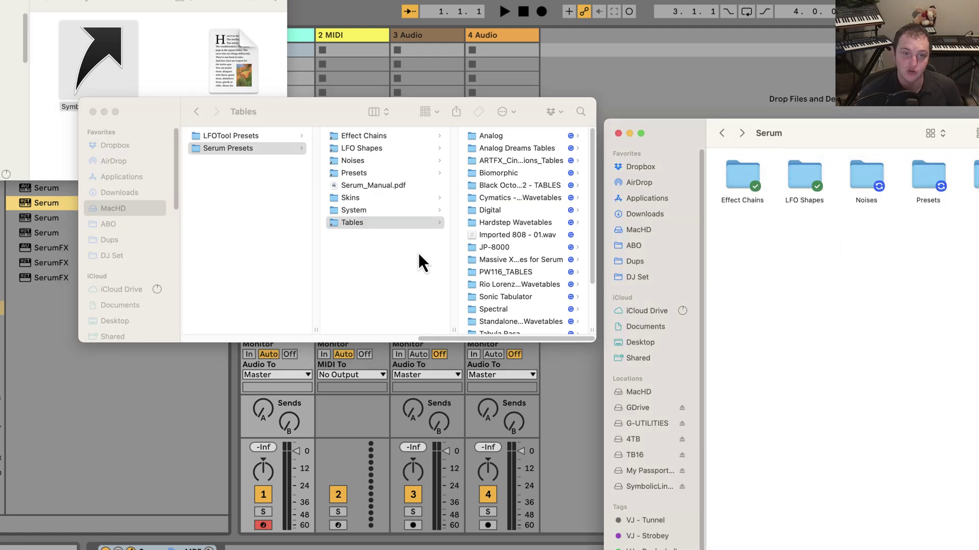
click(433, 223)
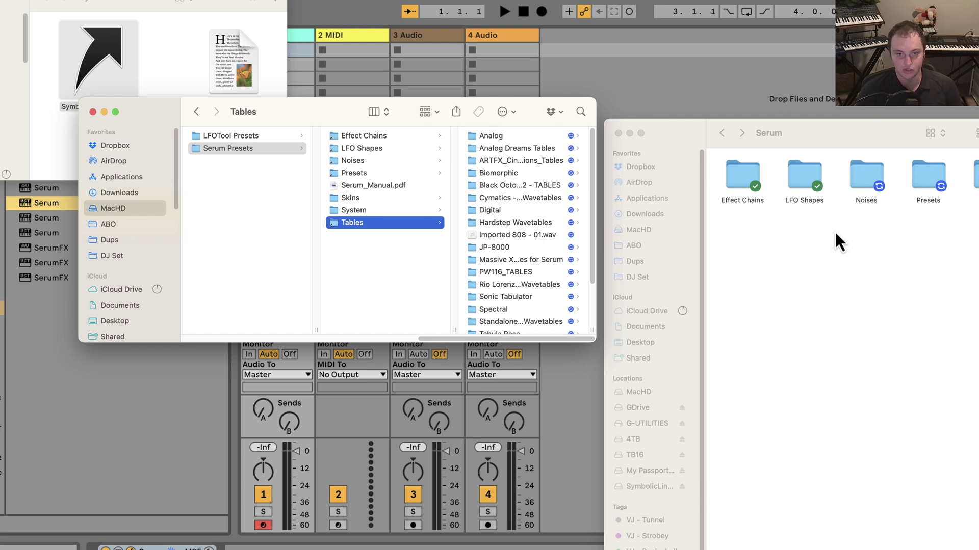
- Verify the Effect Chains, LFO Shapes and Noises links show synced contents; close the SymbolicLinker window
drag(136, 108, 130, 148)
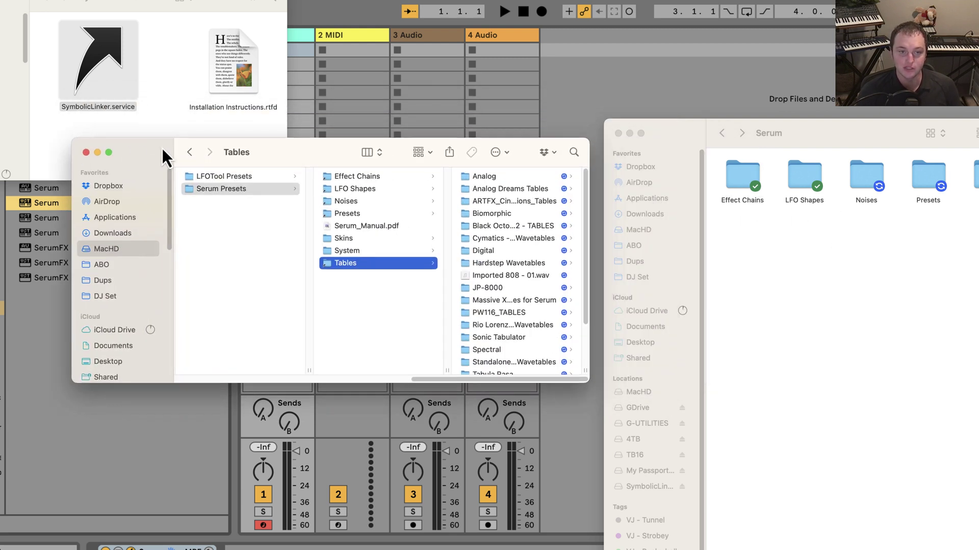
click(233, 191)
click(360, 178)
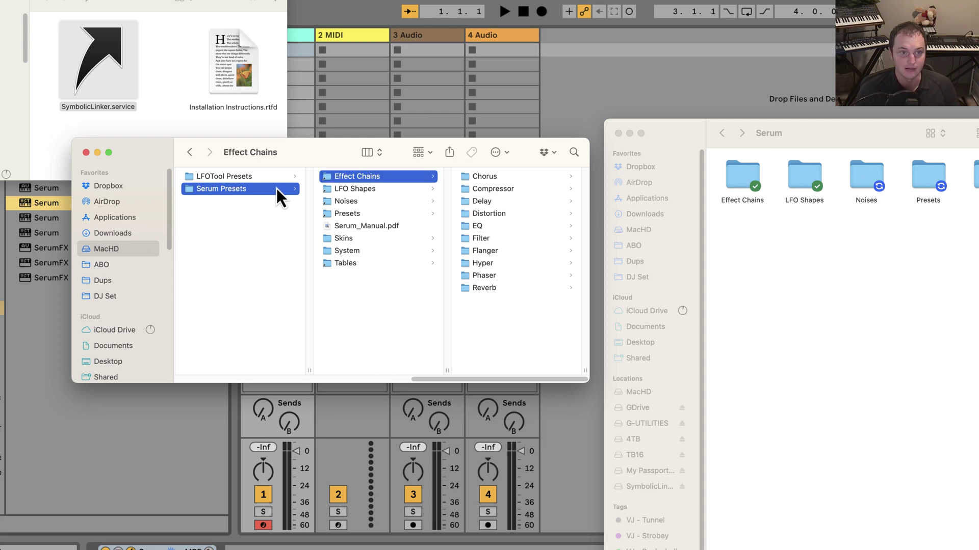
click(347, 191)
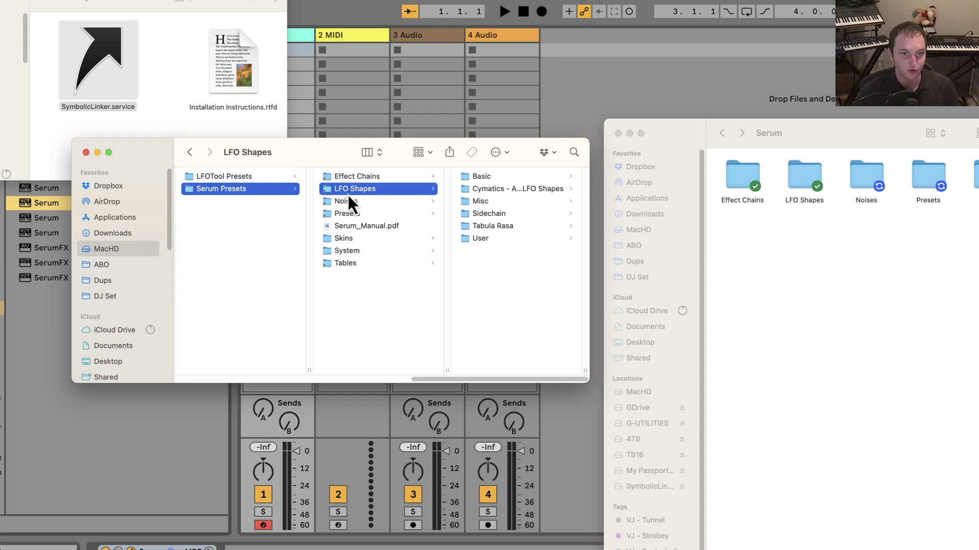
click(389, 204)
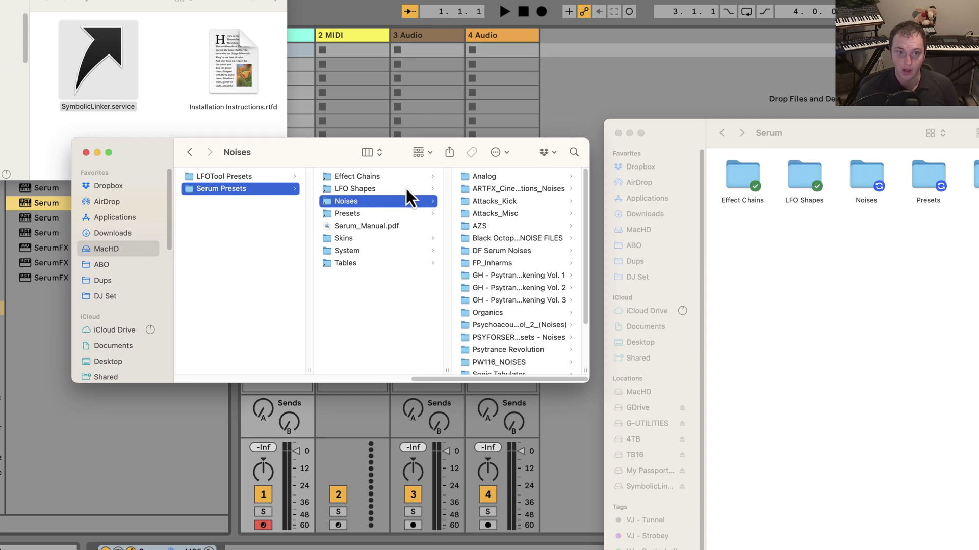
click(368, 187)
click(372, 177)
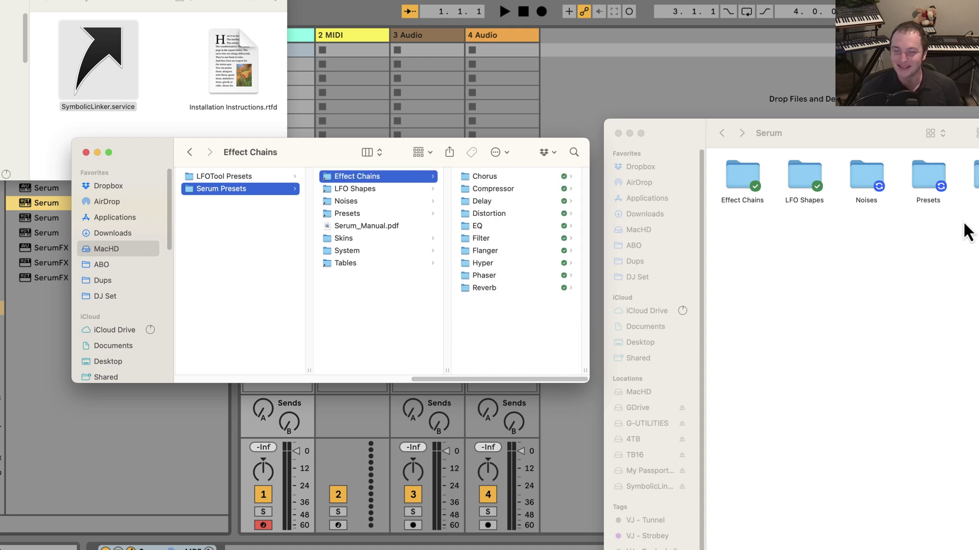
click(943, 212)
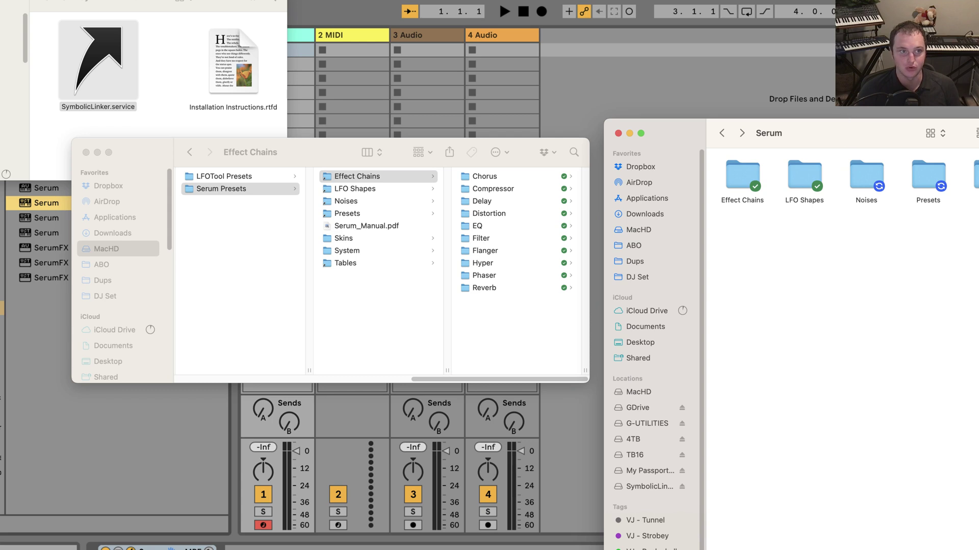
key(super+w)
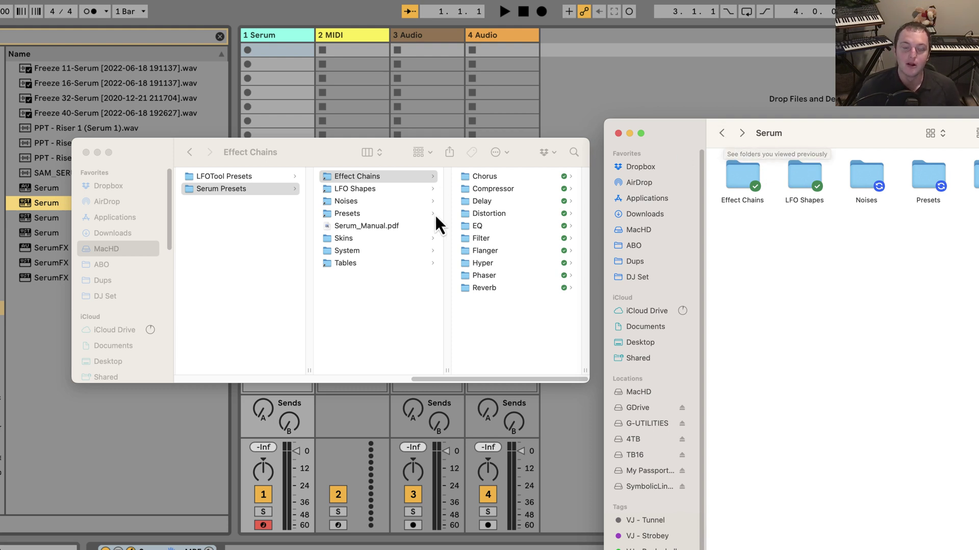
- Browse the Tables wavetables and the Effect Chains inside Serum Presets, then return to Xfer Records
drag(488, 379, 485, 359)
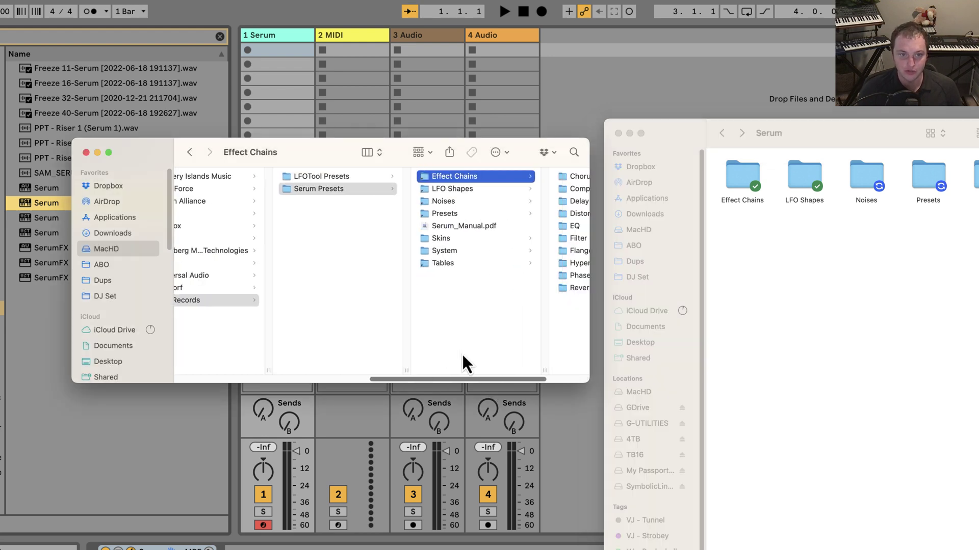
click(395, 263)
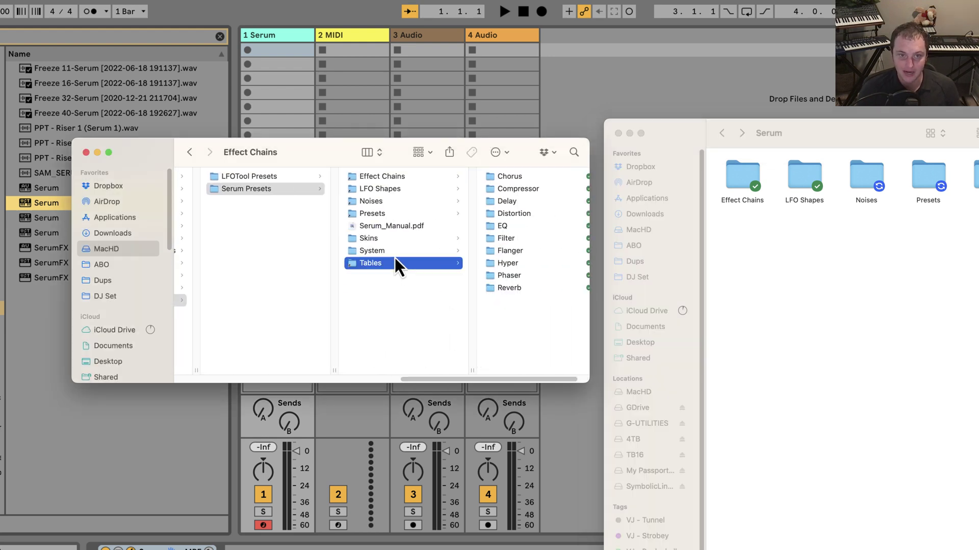
click(394, 250)
key(Down)
key(Left)
key(Left)
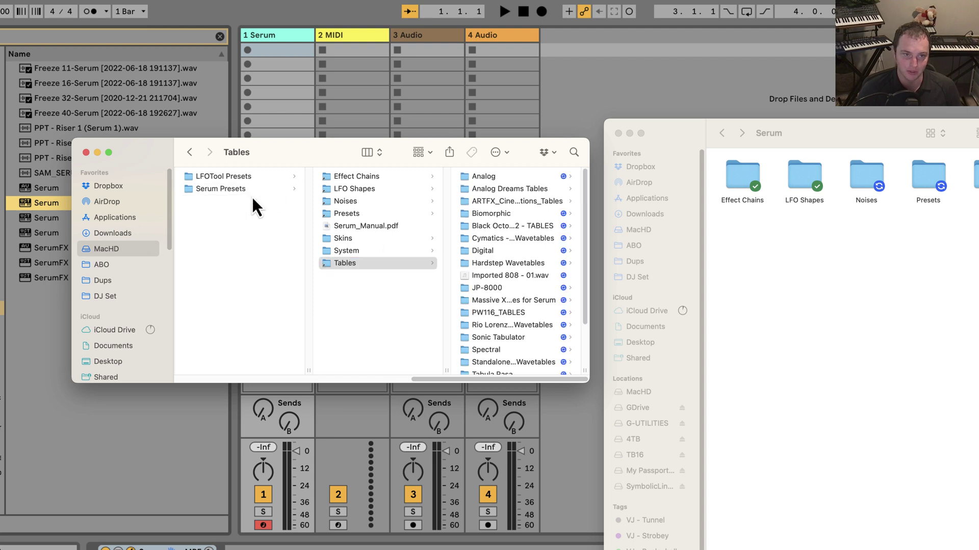
click(351, 188)
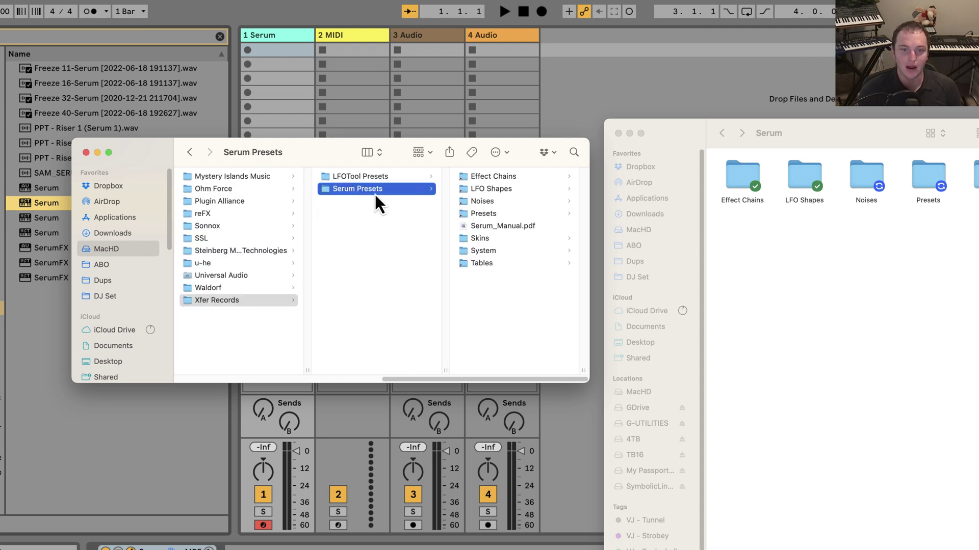
key(Right)
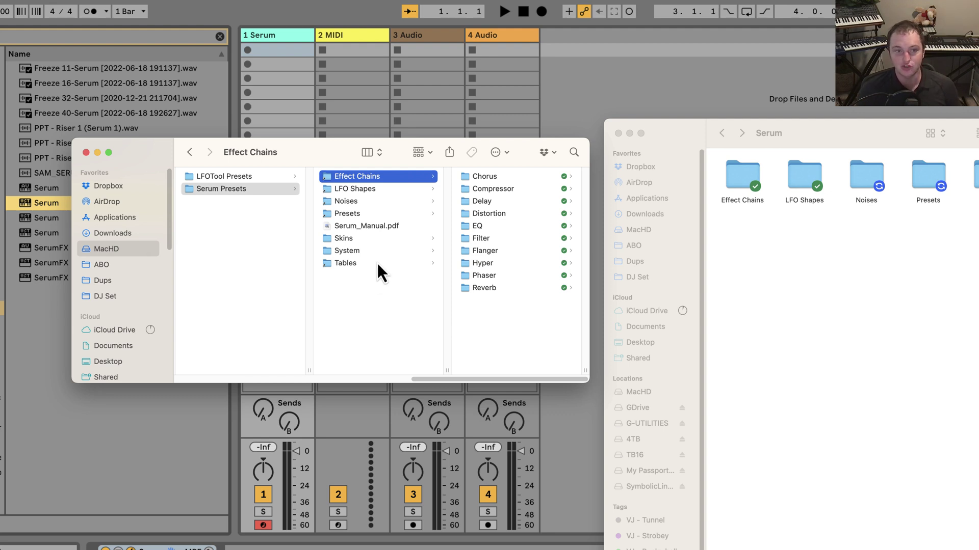
key(Left)
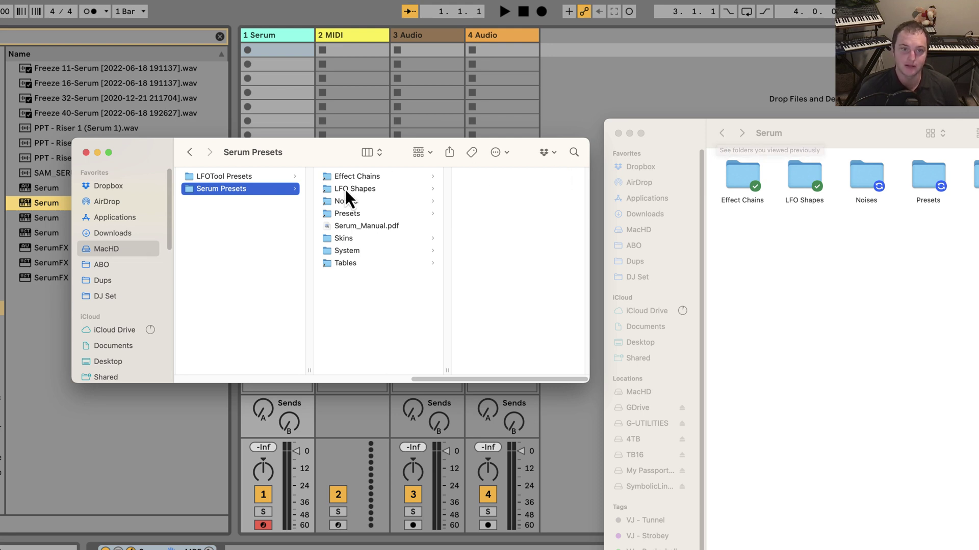
key(Left)
- Open the local u-he > Diva presets and take the Dropbox window back to Soundbanks
key(Up)
key(Up)
key(Up)
key(Up)
key(Up)
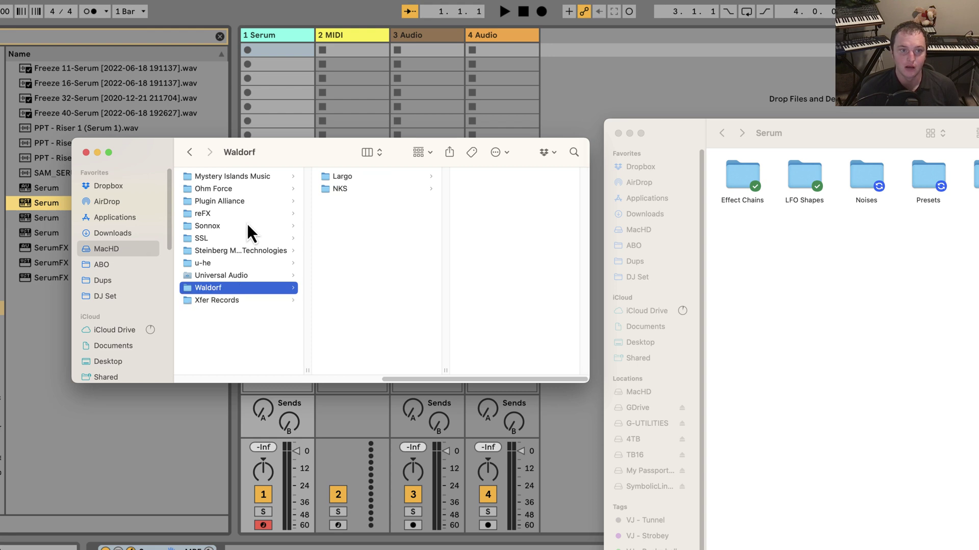
key(Up)
key(Up)
key(Up)
key(Up)
click(231, 275)
key(Up)
key(Right)
key(Down)
key(Down)
key(Up)
key(Up)
key(Down)
click(855, 259)
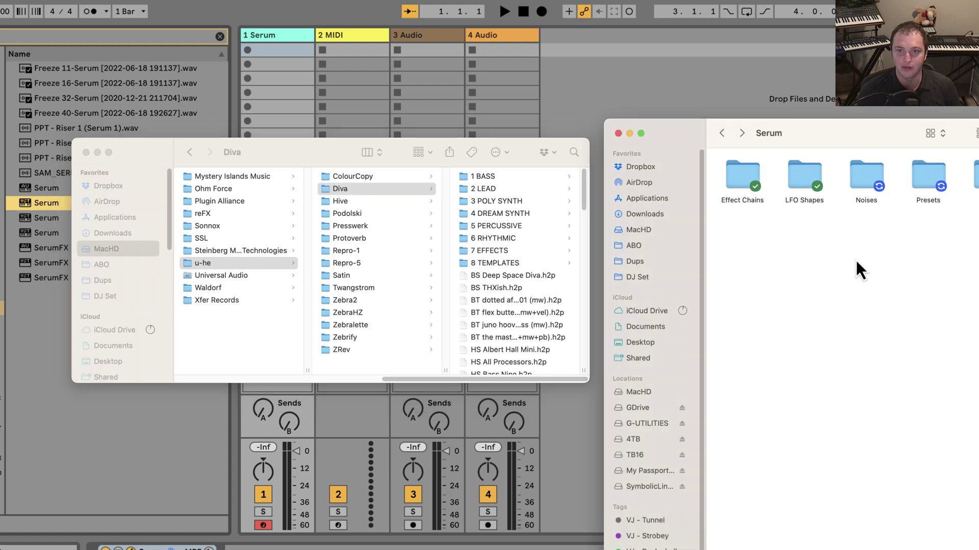
click(722, 133)
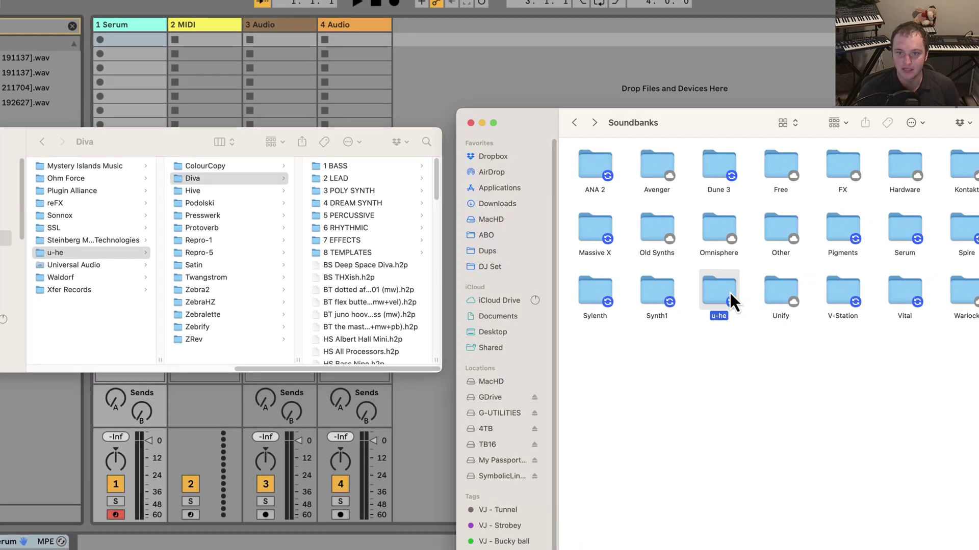
- Move the local Diva preset folder into Dropbox's u-he folder
double_click(730, 292)
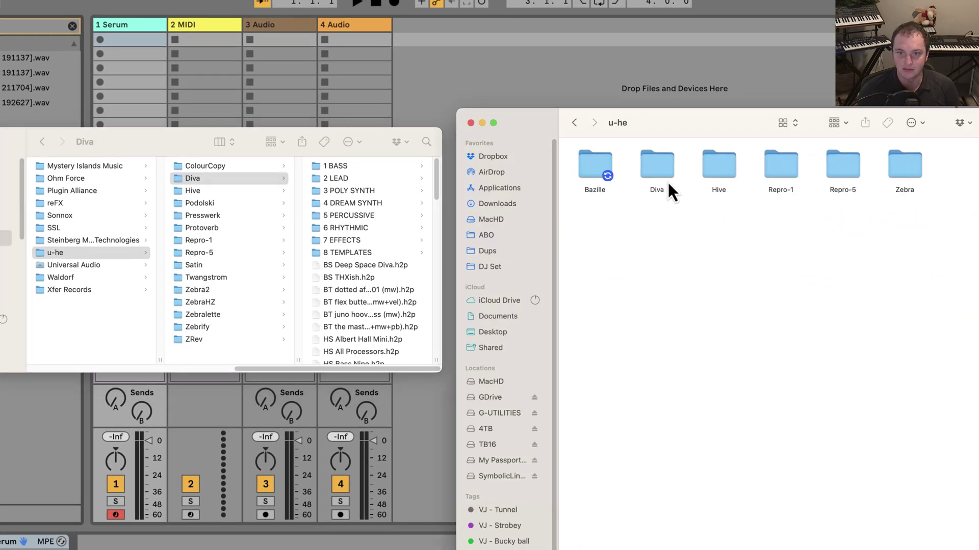
double_click(666, 174)
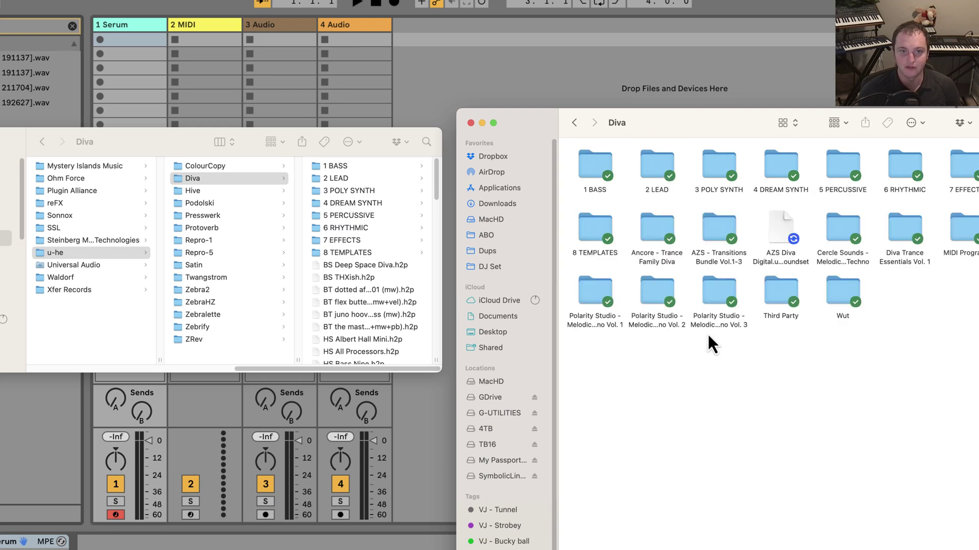
click(574, 124)
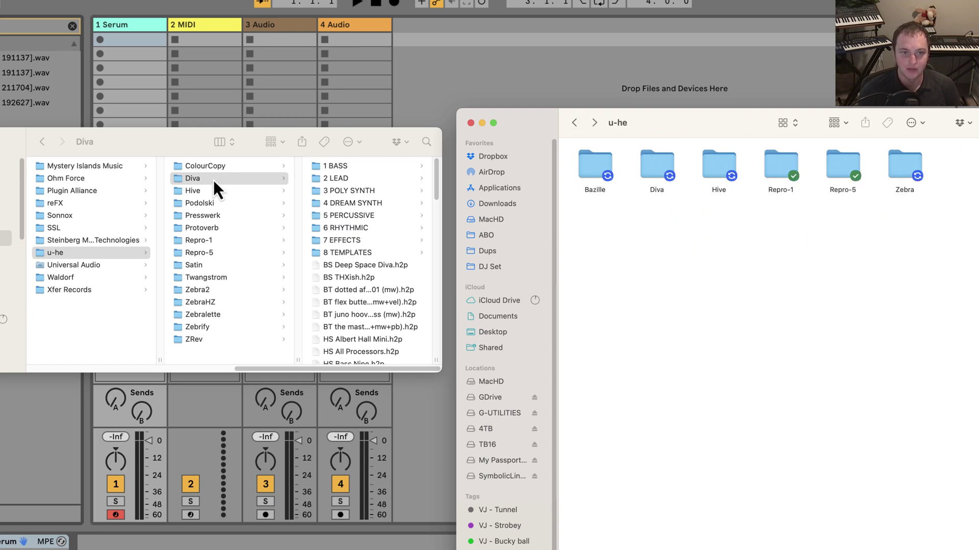
click(212, 180)
drag(213, 180, 815, 479)
- Make a symbolic link to the synced Diva folder and place it in the local u-he folder
right_click(660, 177)
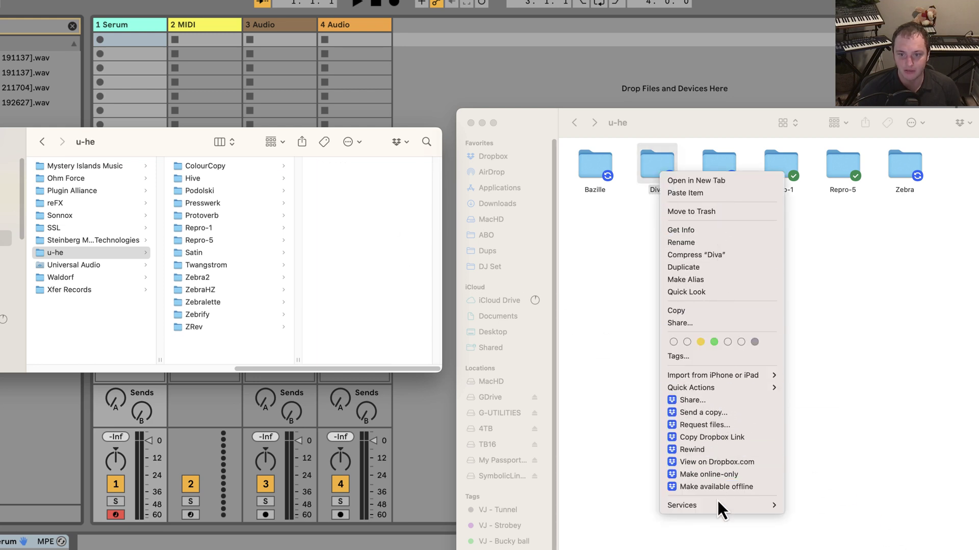
click(707, 262)
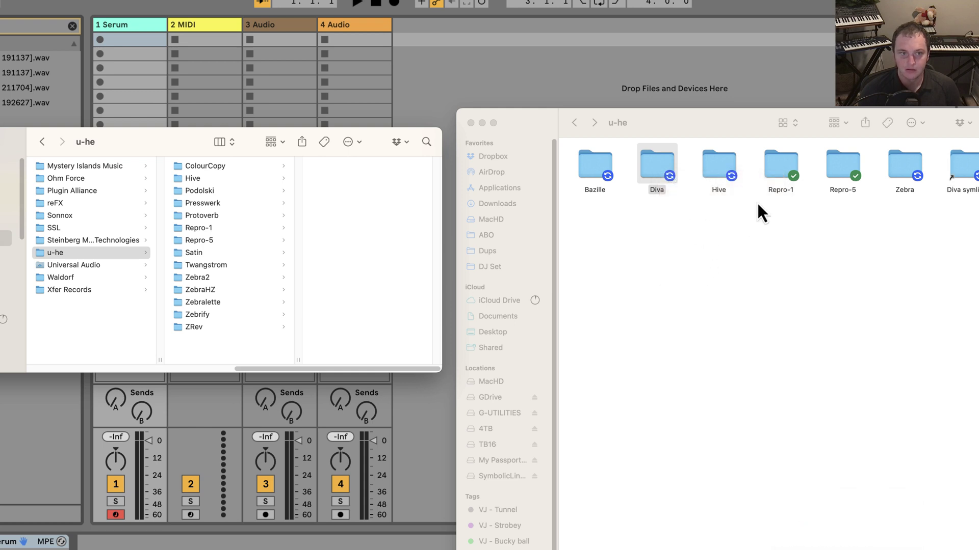
drag(962, 168, 274, 327)
- Rename the symlink to Diva and close the Serum plugin window
click(228, 176)
key(BackSpace)
key(BackSpace)
key(BackSpace)
key(BackSpace)
key(BackSpace)
key(BackSpace)
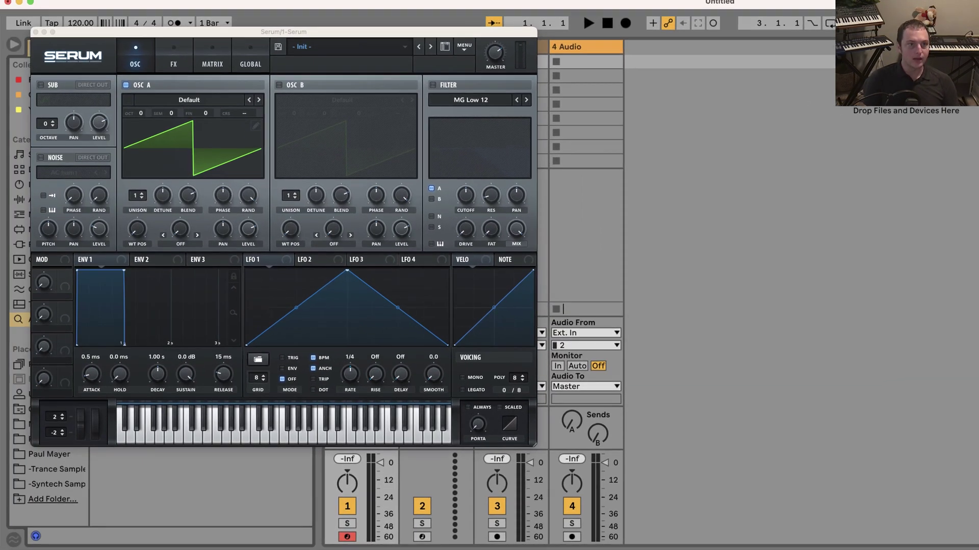
click(37, 31)
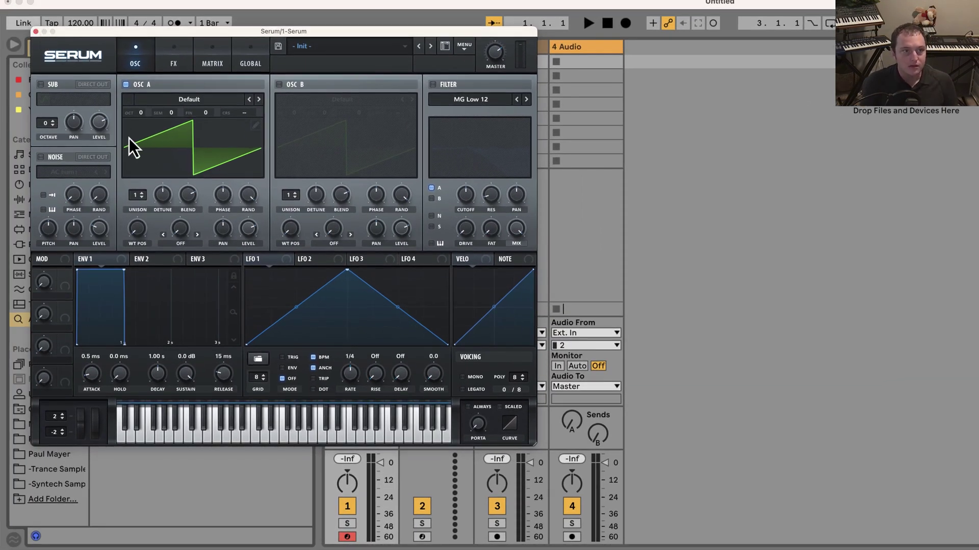
click(36, 32)
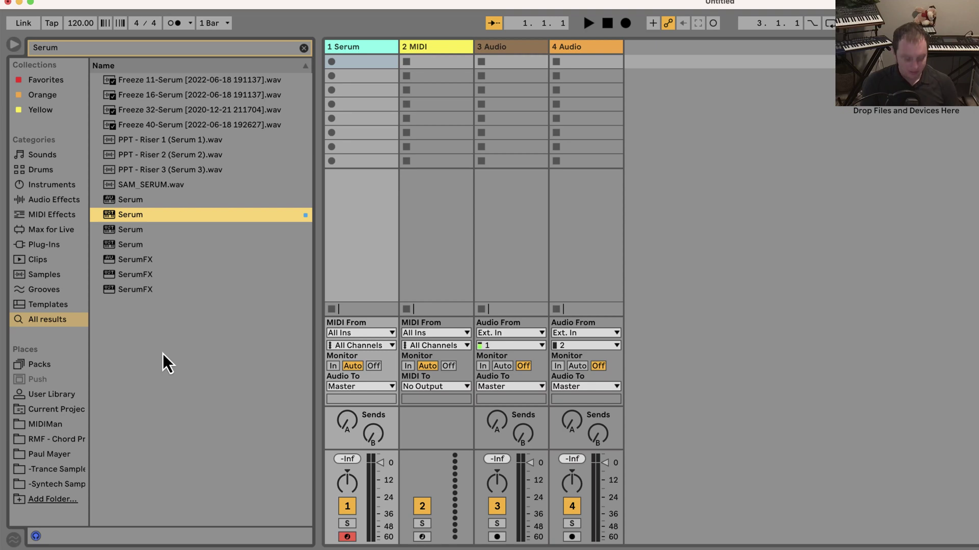
- Search Ableton's browser for 'Diva' and load it onto the 2 MIDI track
key(super+f)
key(BackSpace)
text(Diva)
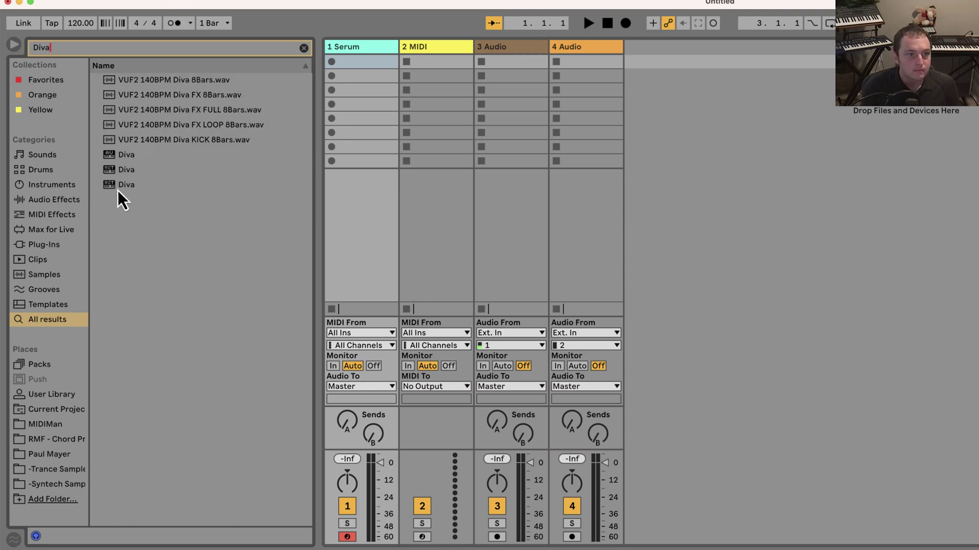
drag(125, 170, 430, 130)
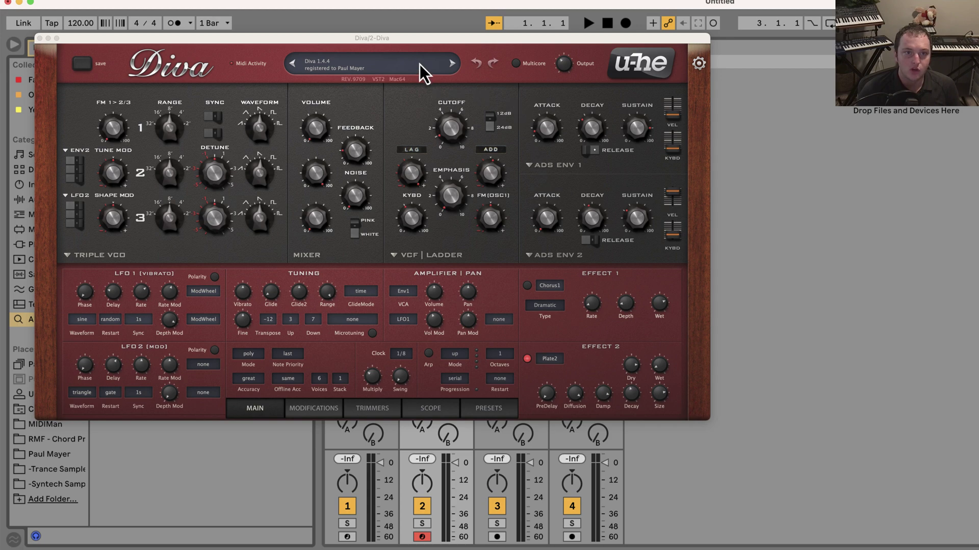
- Open Diva's preset browser and expand a Polarity Studio preset folder
click(407, 58)
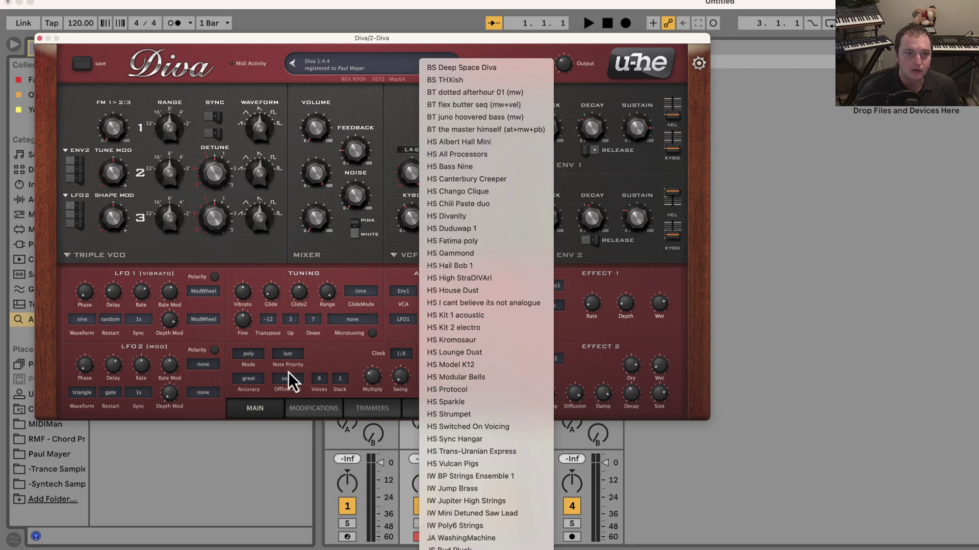
click(366, 411)
click(489, 408)
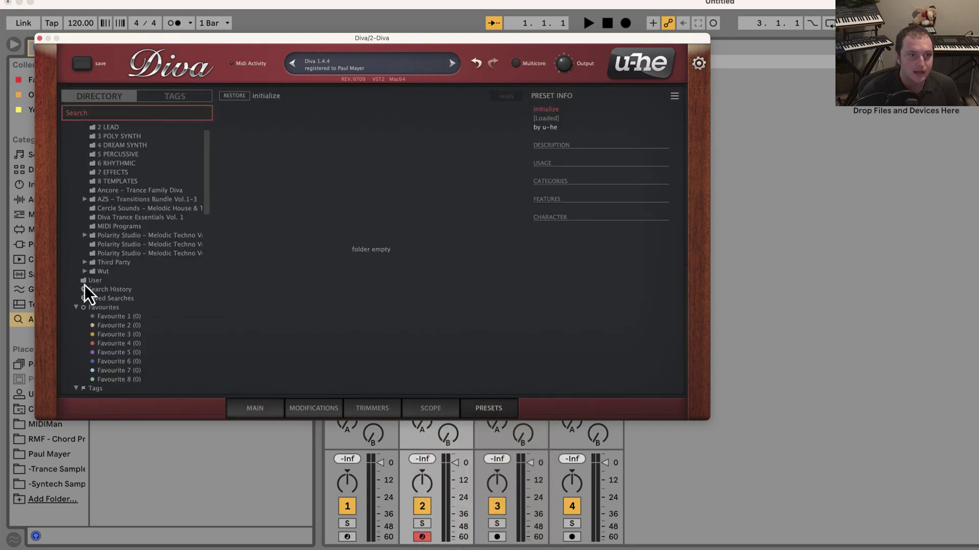
click(85, 253)
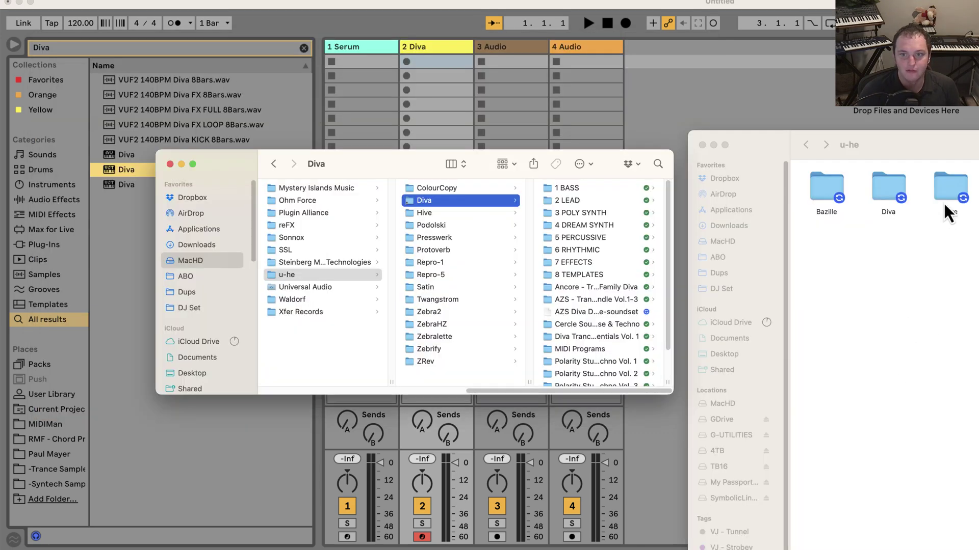
double_click(888, 187)
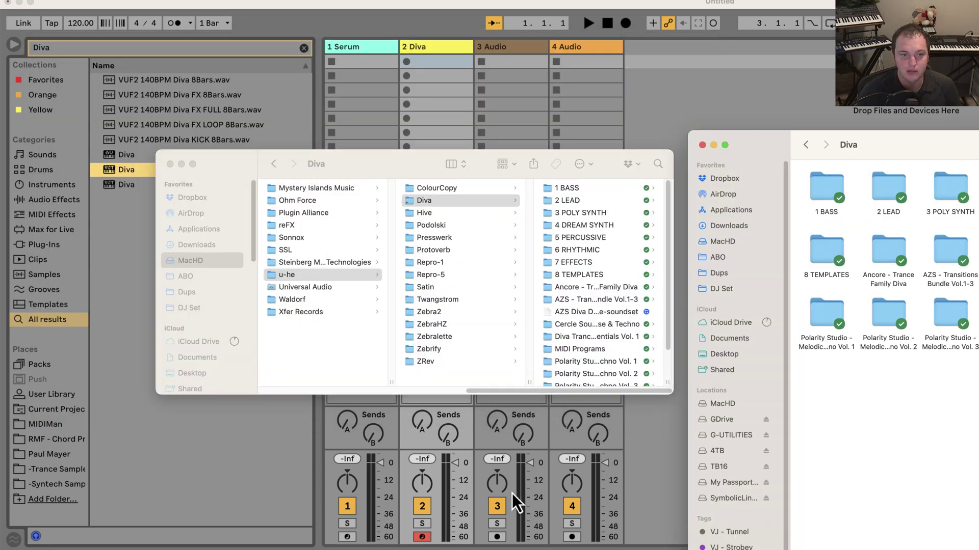